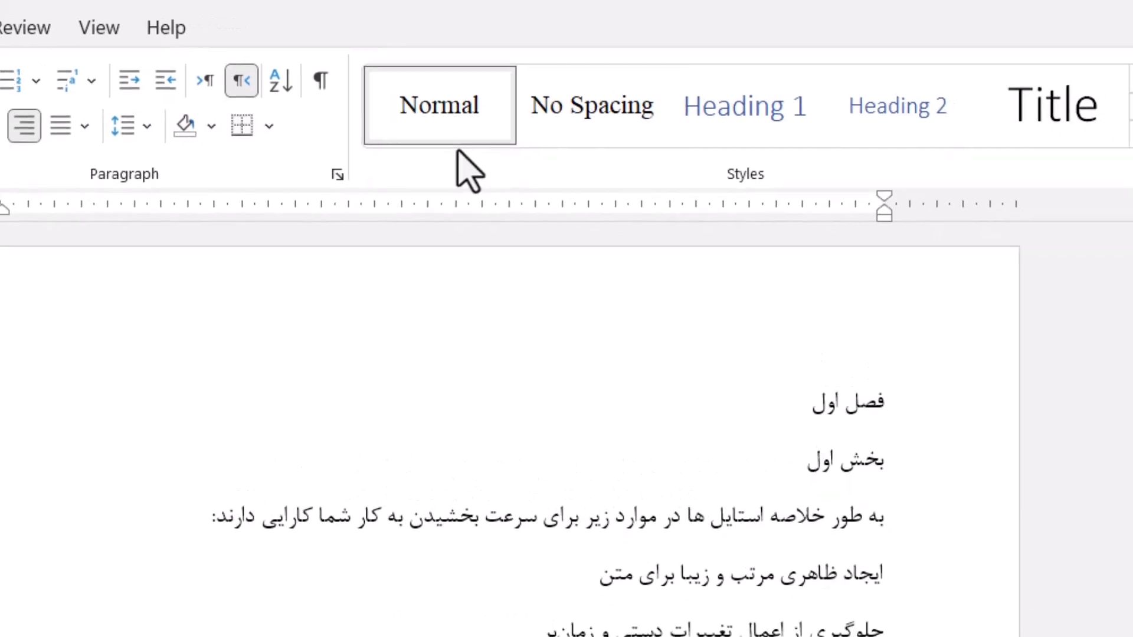
Apply the Heading 1 style to the chapter titles «فصل اول» and «فصل دوم».
left_click(801, 607)
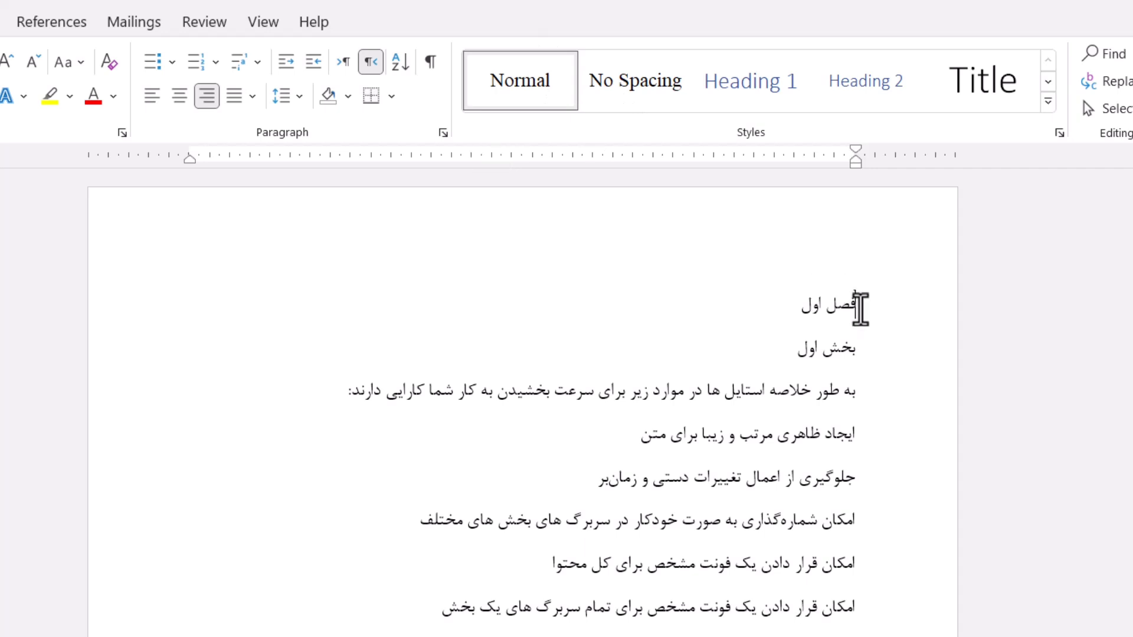
left_click(1048, 102)
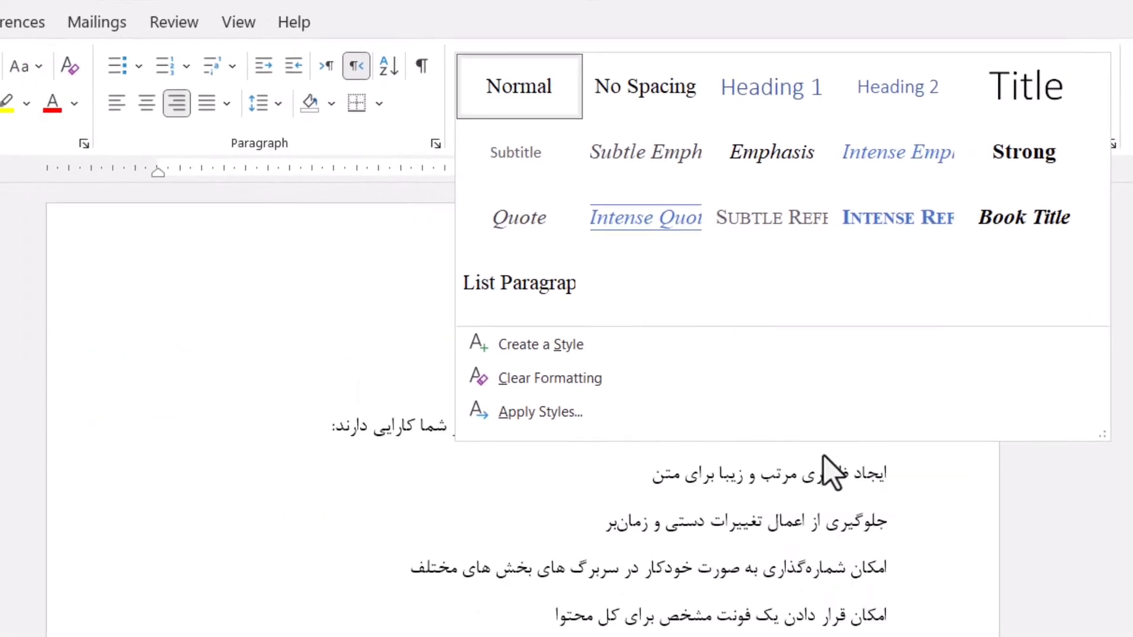
left_click(662, 480)
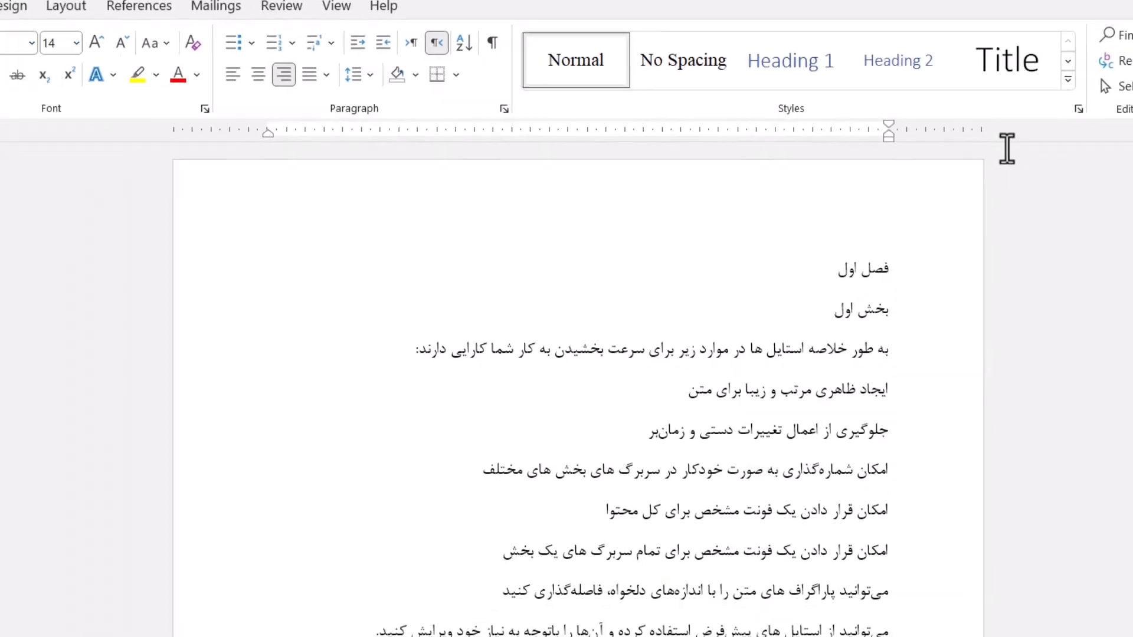
left_click(1046, 56)
left_click(813, 52)
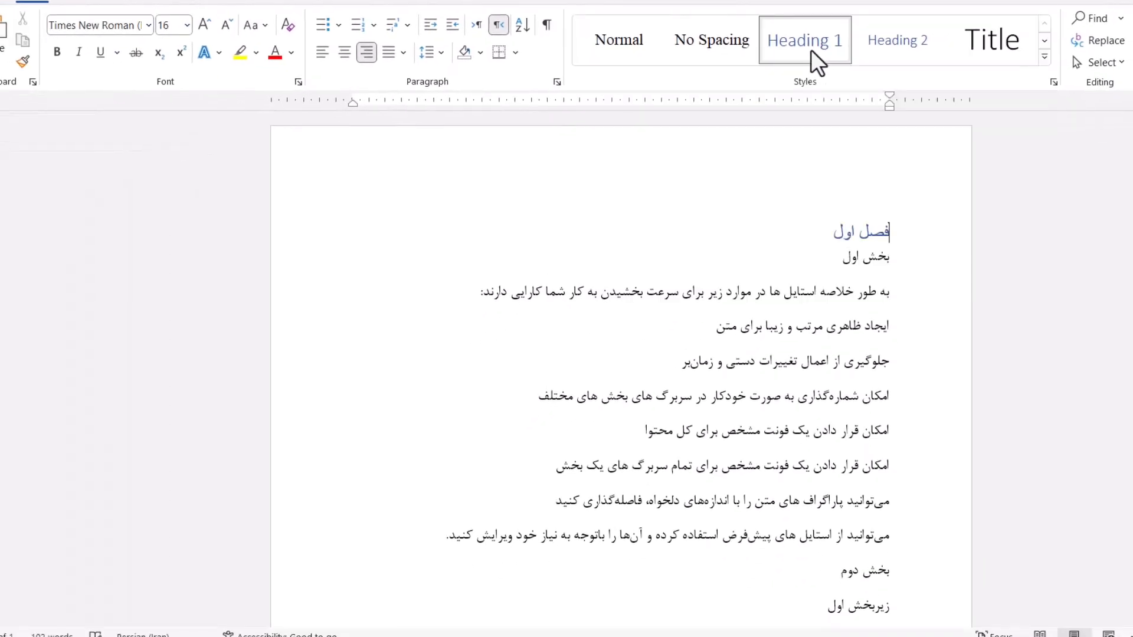
scroll(900, 605, "down", 2)
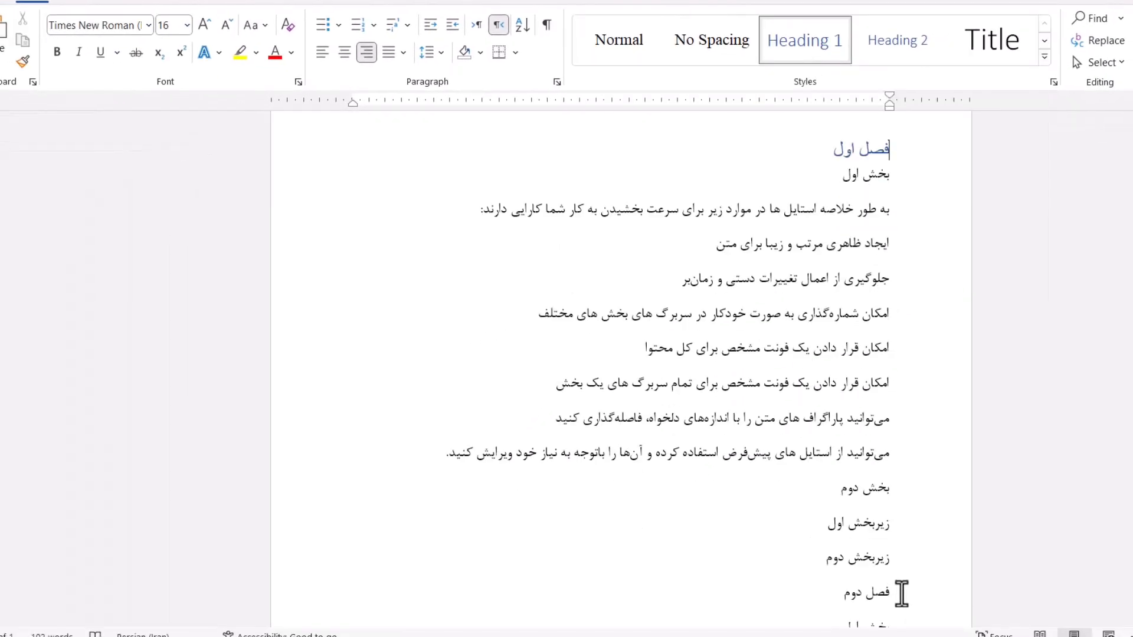
left_click(900, 592)
left_click(822, 62)
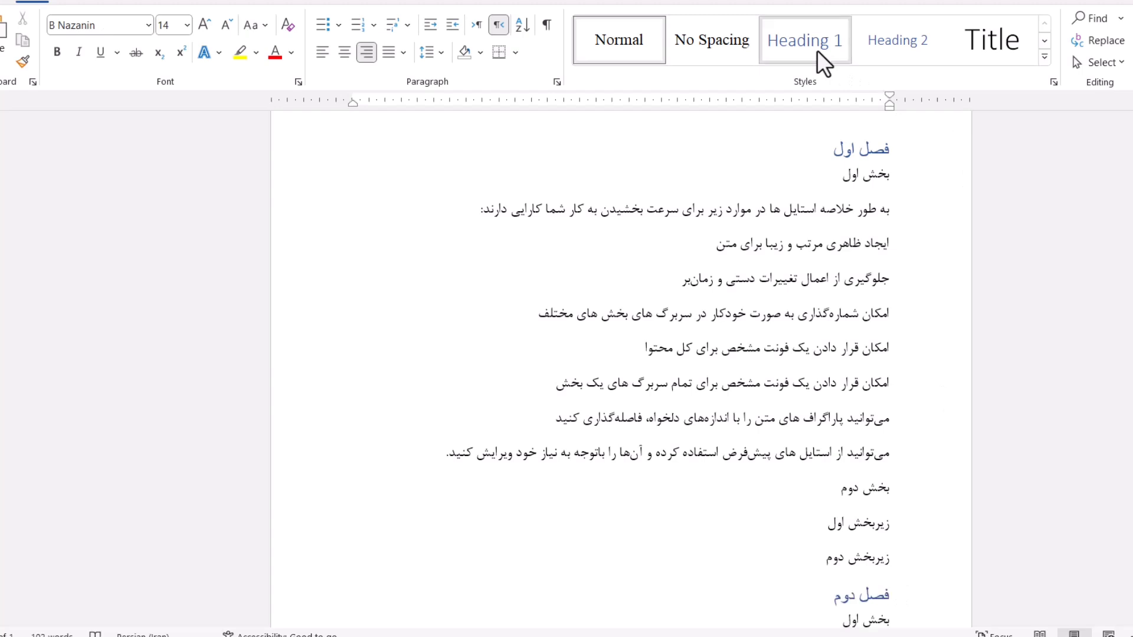
Apply the Heading 2 style to «بخش اول» and «بخش دوم» in the first chapter and «بخش اول» in the second chapter.
left_click(895, 177)
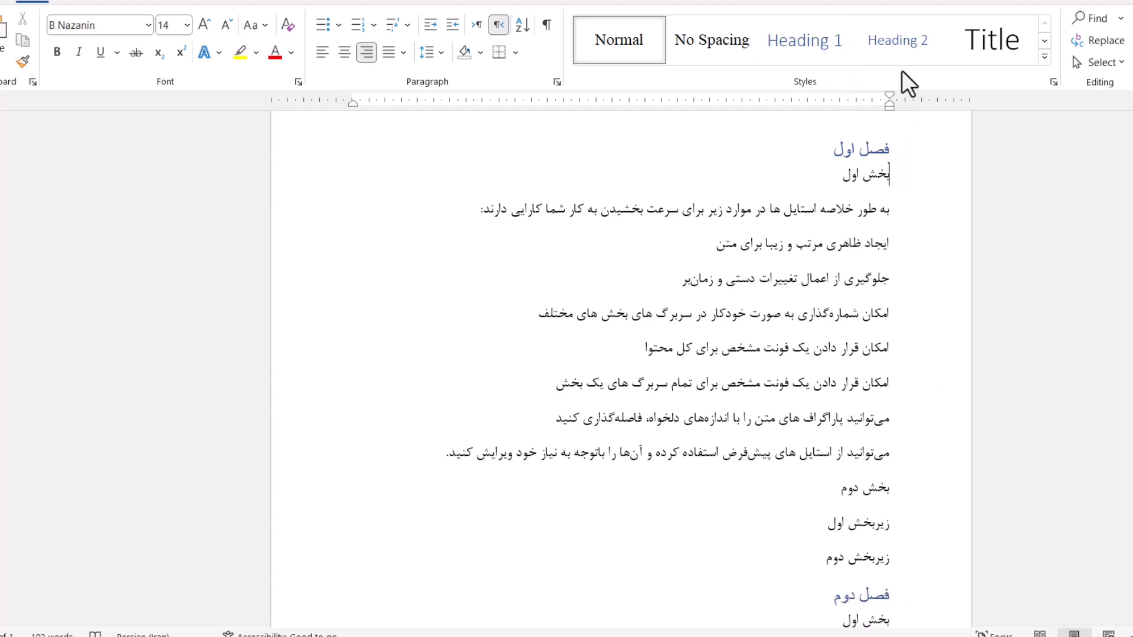
left_click(902, 43)
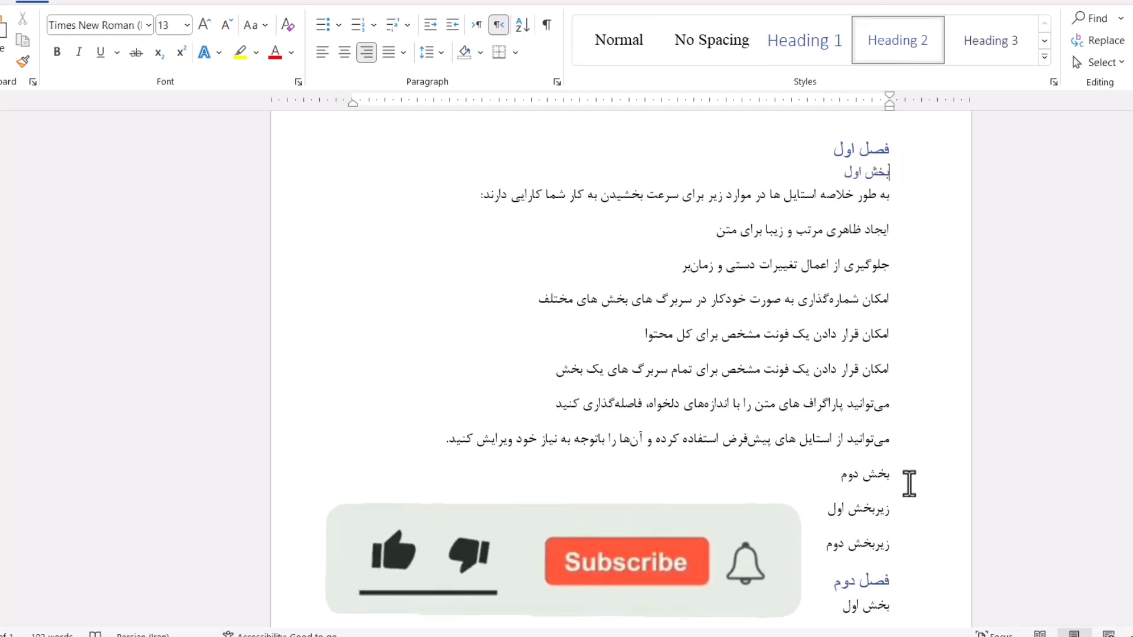
left_click(908, 476)
left_click(903, 54)
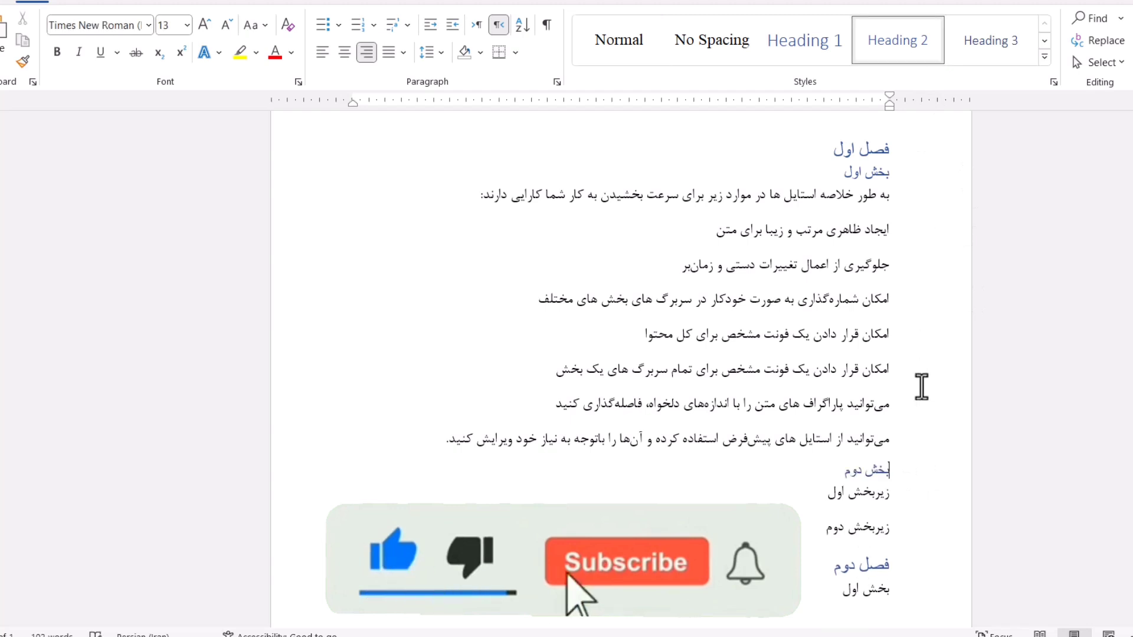
left_click(899, 588)
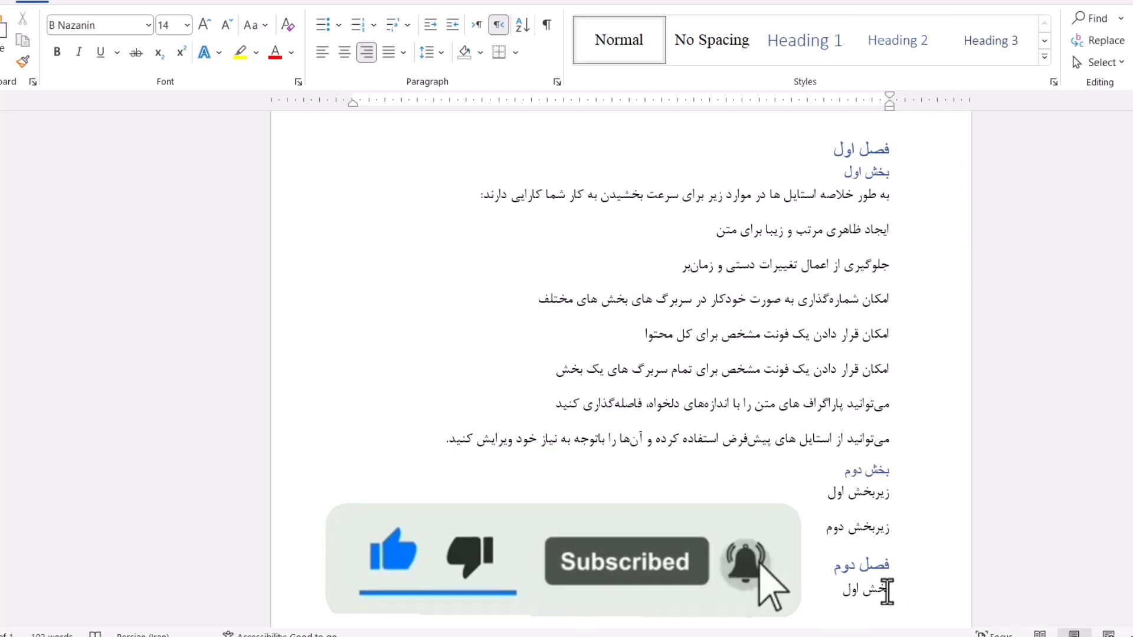
left_click(886, 57)
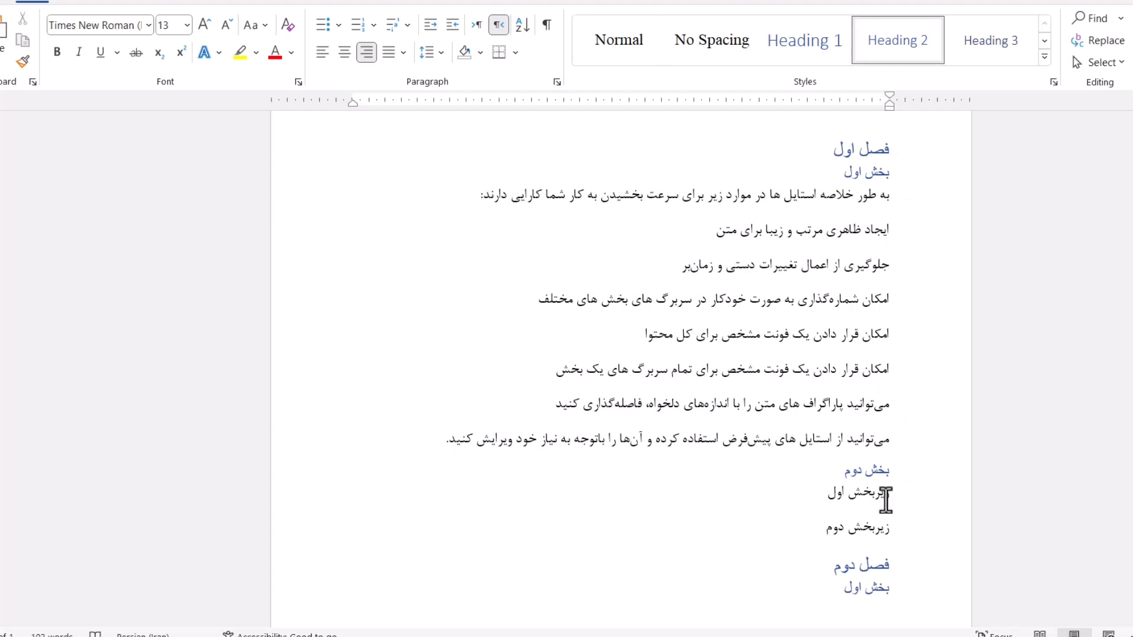
Apply the Heading 3 style to the subsection titles «زیربخش اول» and «زیربخش دوم».
left_click_drag(890, 497, 886, 534)
left_click(1014, 50)
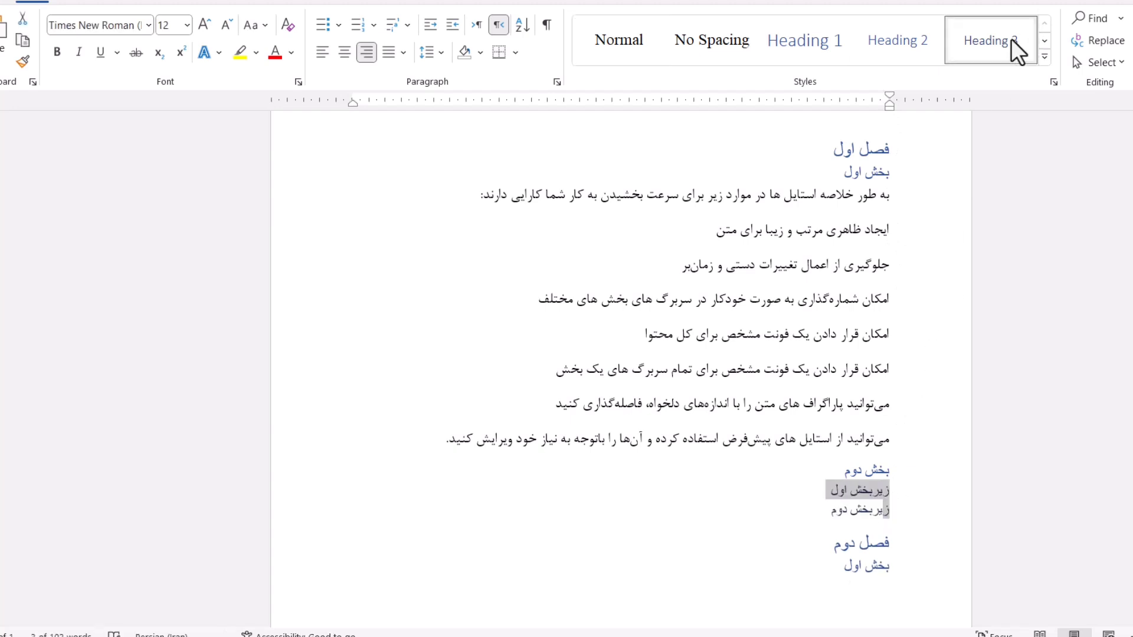
left_click_drag(876, 195, 778, 411)
left_click(777, 411)
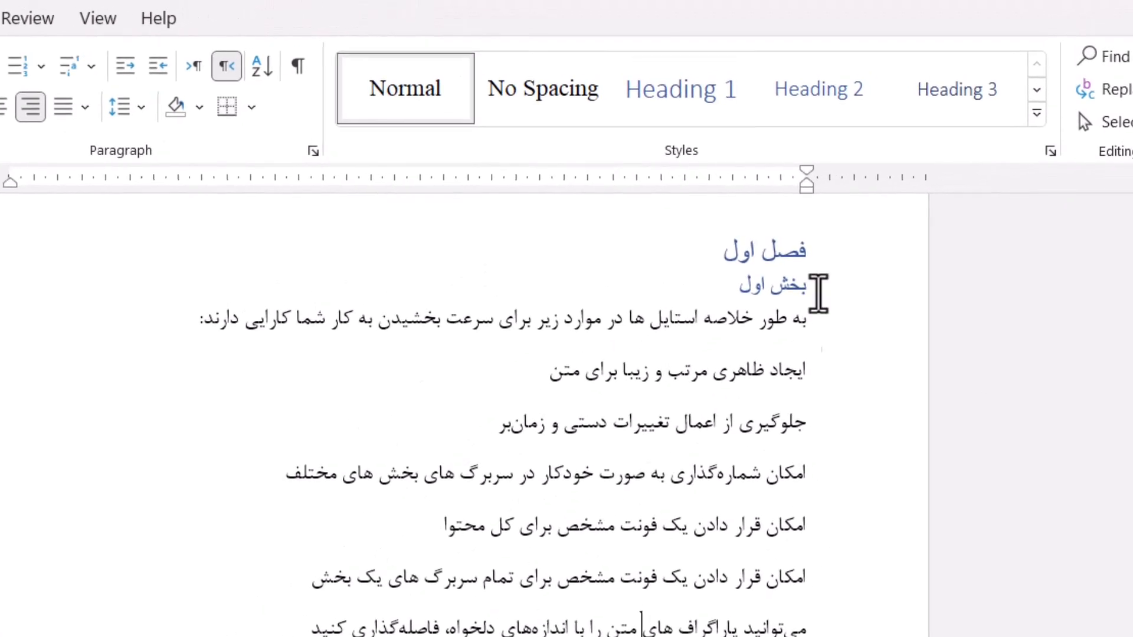
Collapse the content under the first «بخش اول» and under «فصل اول», and expand both headings again.
left_click(820, 254)
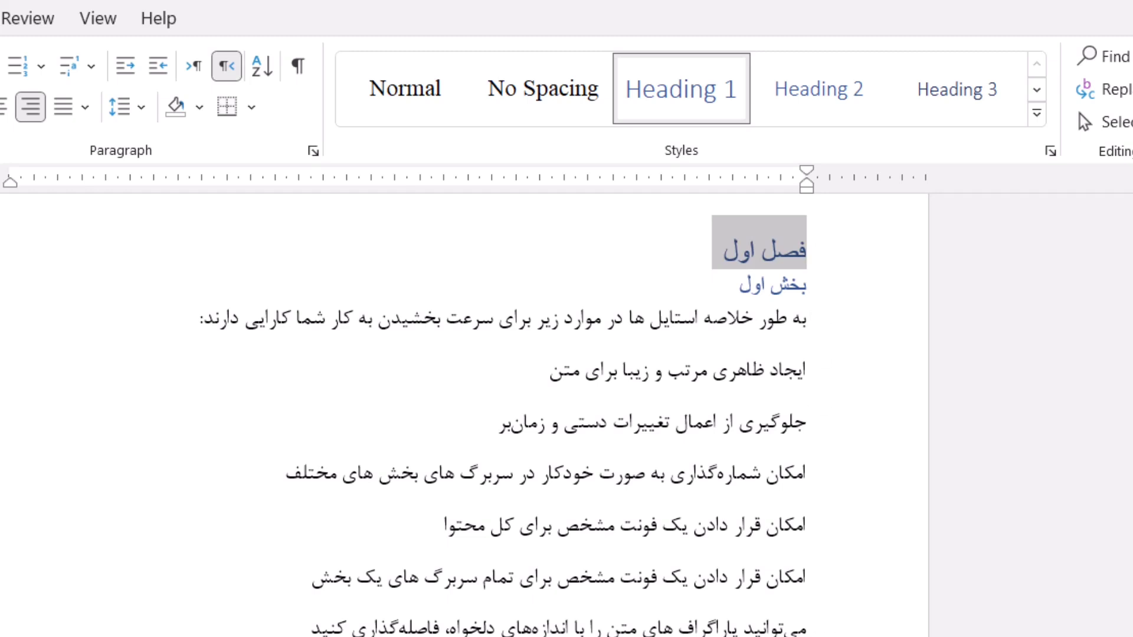
left_click(820, 286)
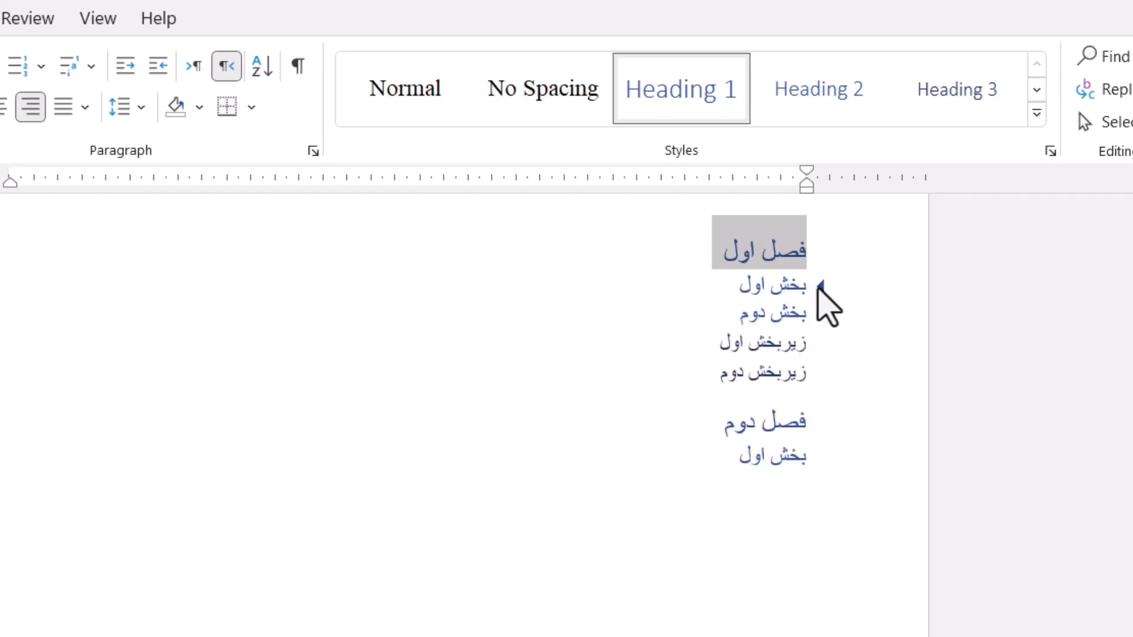
left_click(818, 250)
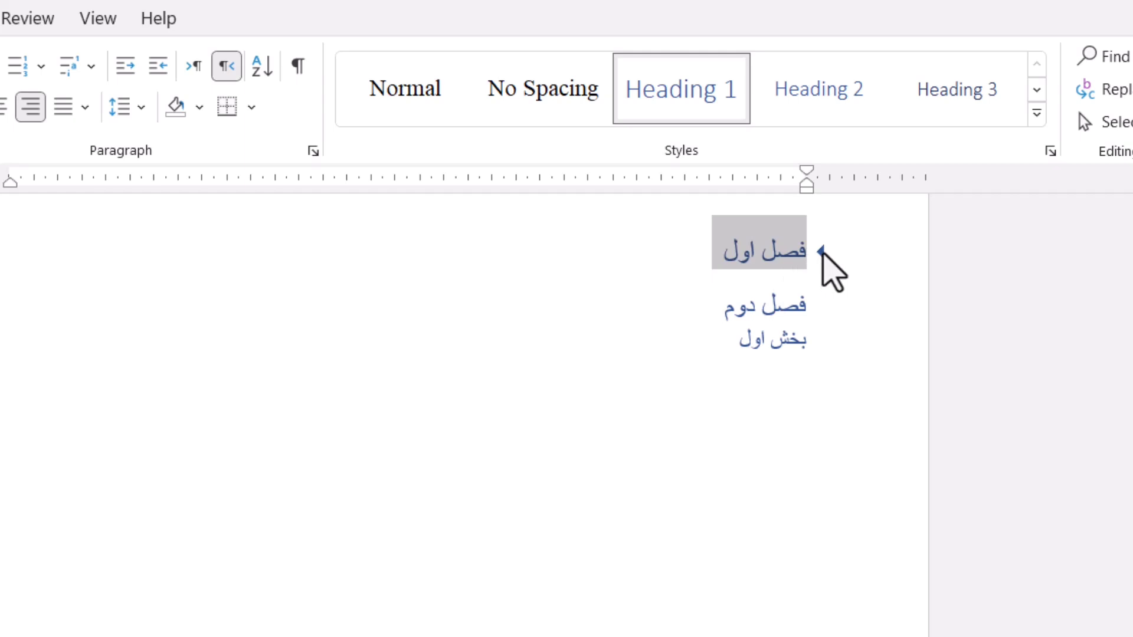
left_click(820, 252)
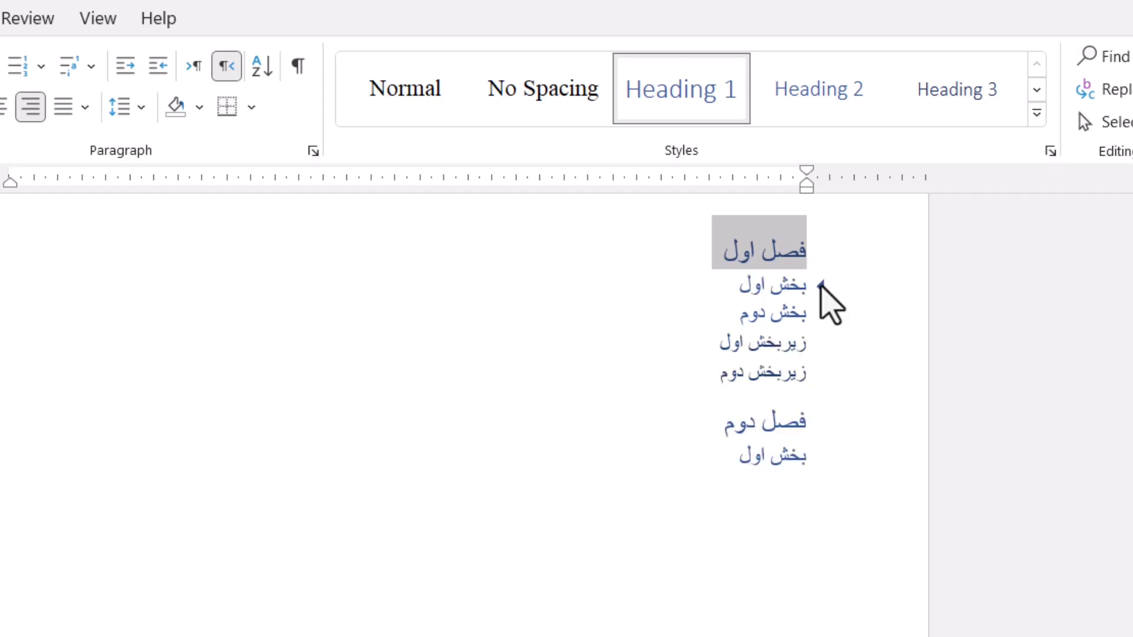
left_click(820, 289)
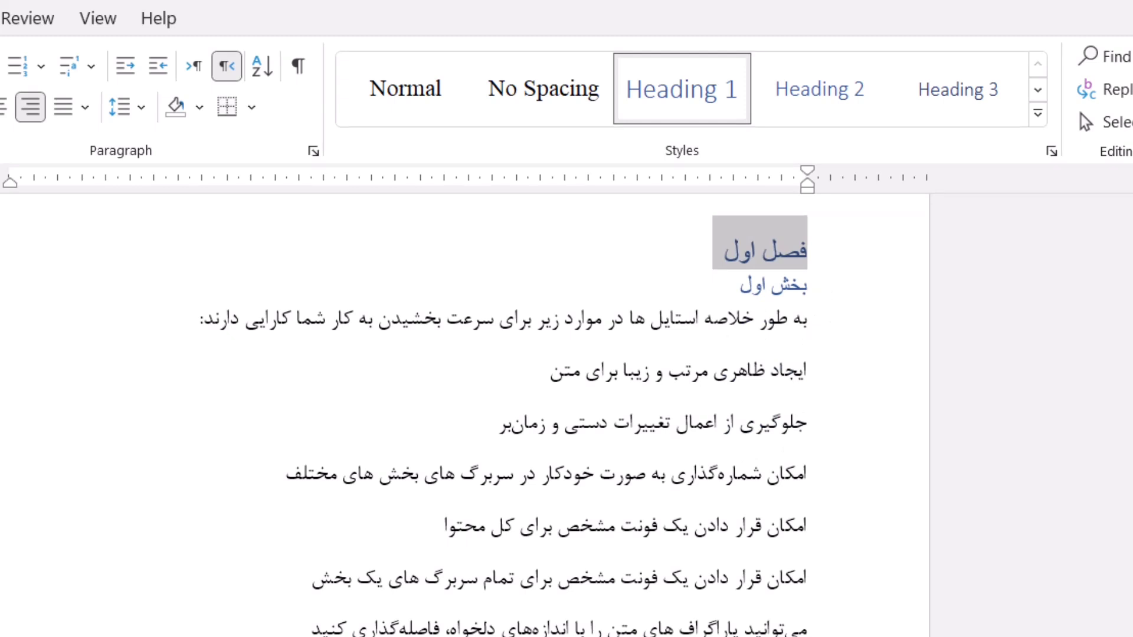
Create a new paragraph style named Style1 from the formatting of the title «فصل اول».
left_click(775, 250)
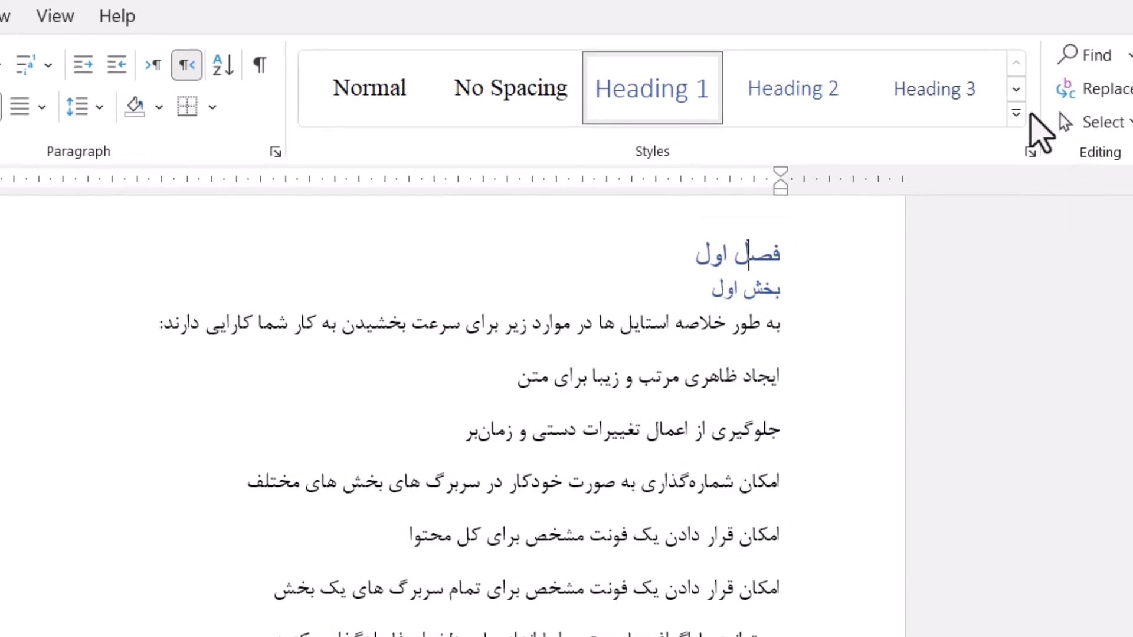
left_click(1015, 113)
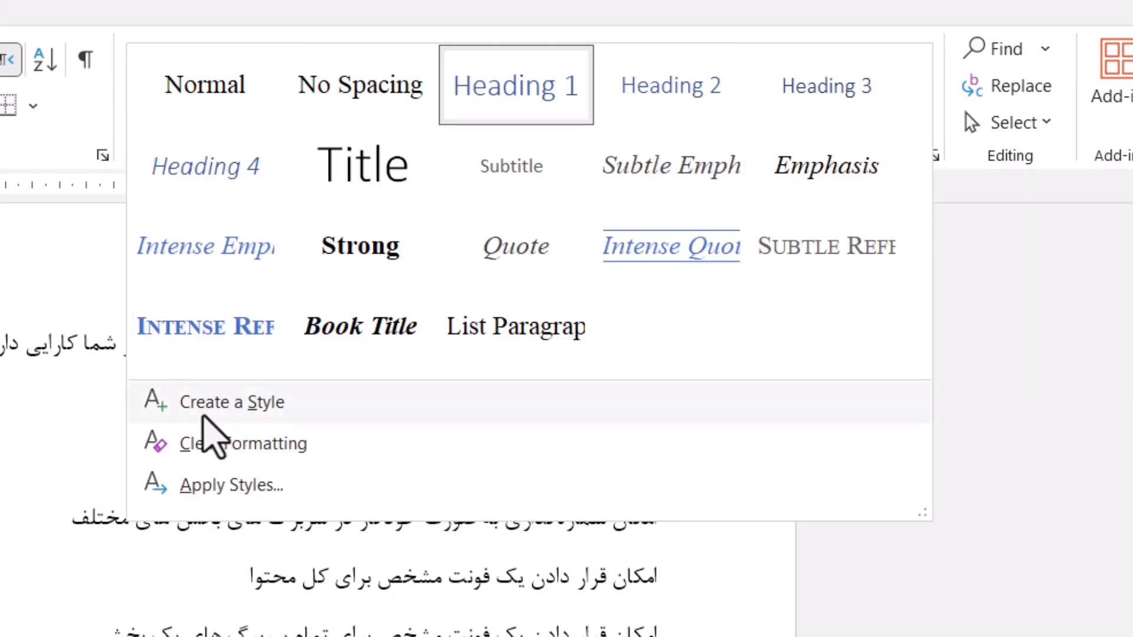
left_click(251, 404)
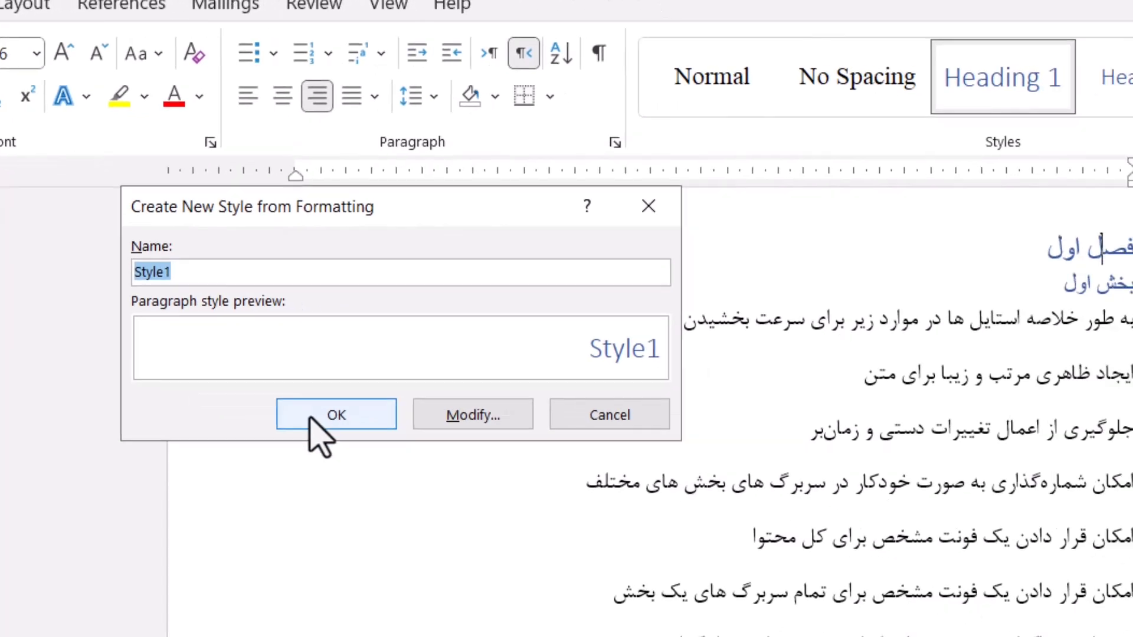
left_click(515, 484)
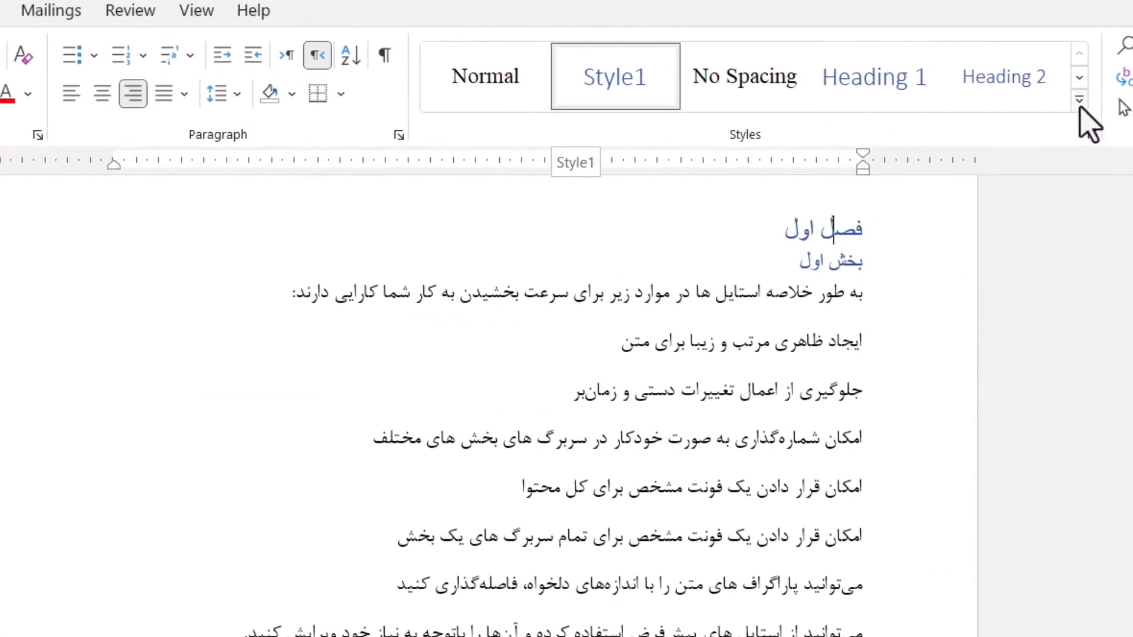
left_click(1079, 101)
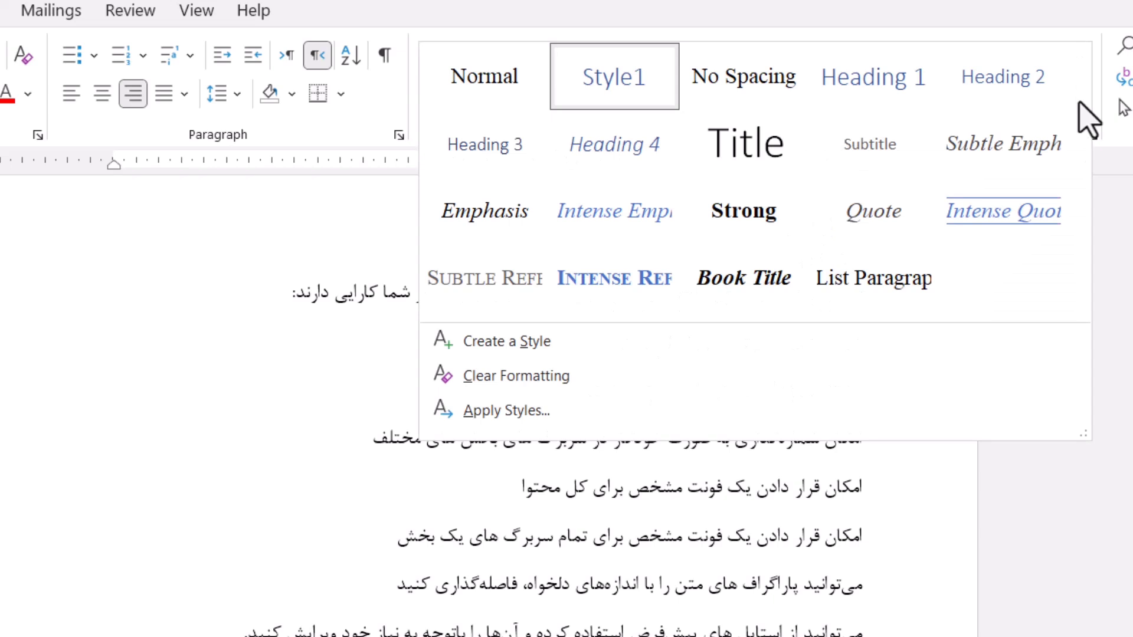
left_click(948, 506)
Clear all formatting from the chapter title «فصل اول».
left_click_drag(772, 229, 890, 240)
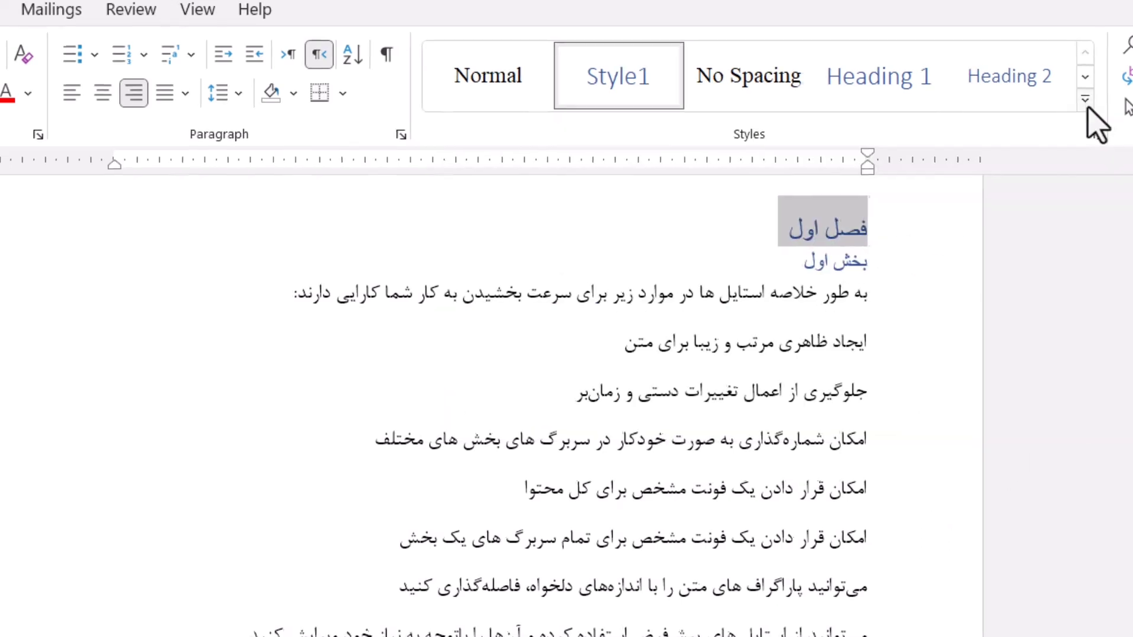
left_click(1086, 102)
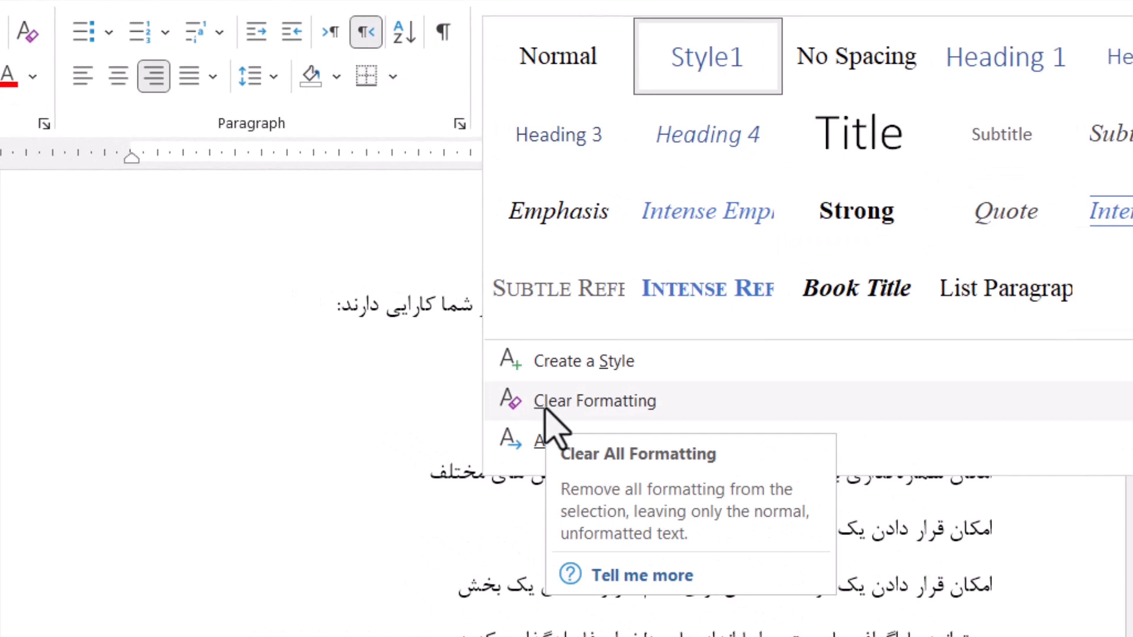
left_click(544, 405)
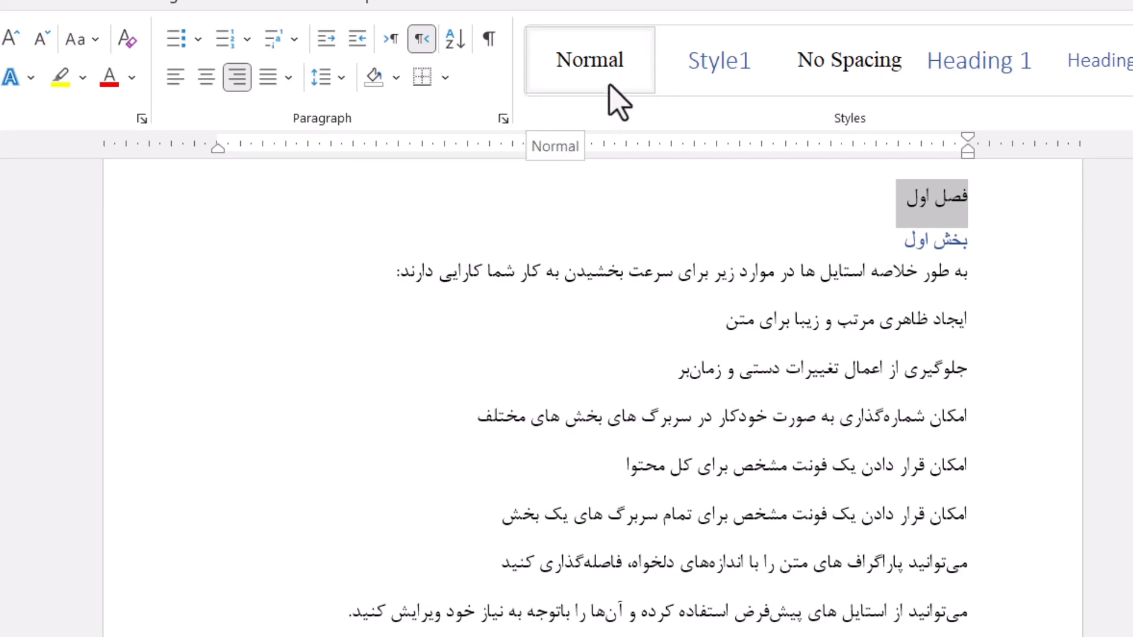
Use Apply Styles to assign the Heading 1 style to the chapter title «فصل اول».
left_click(1089, 84)
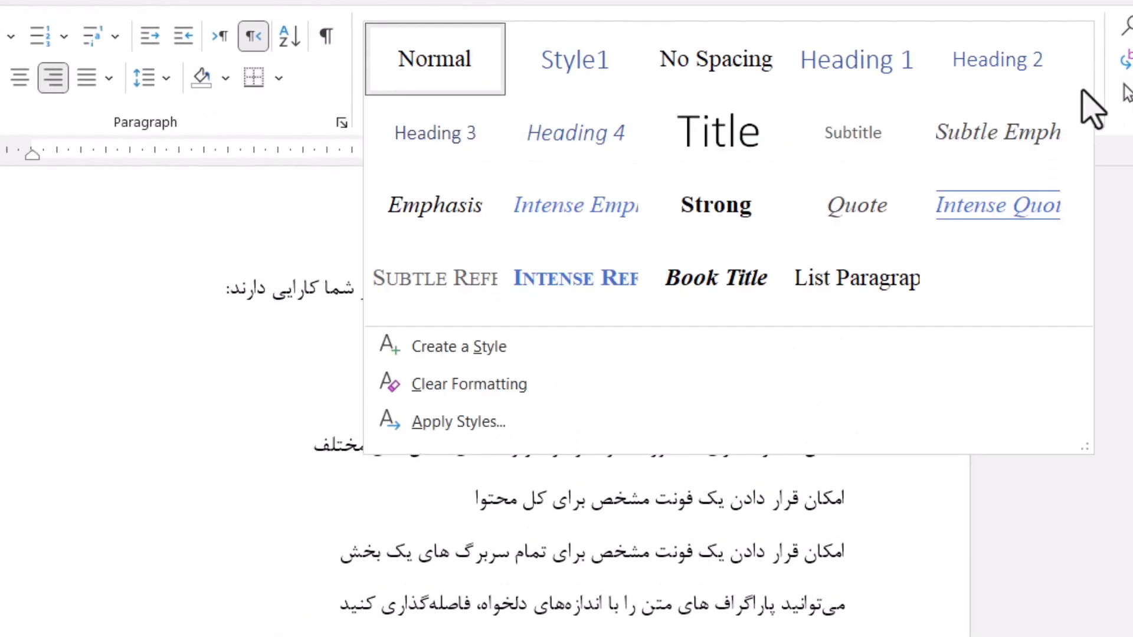
left_click(485, 422)
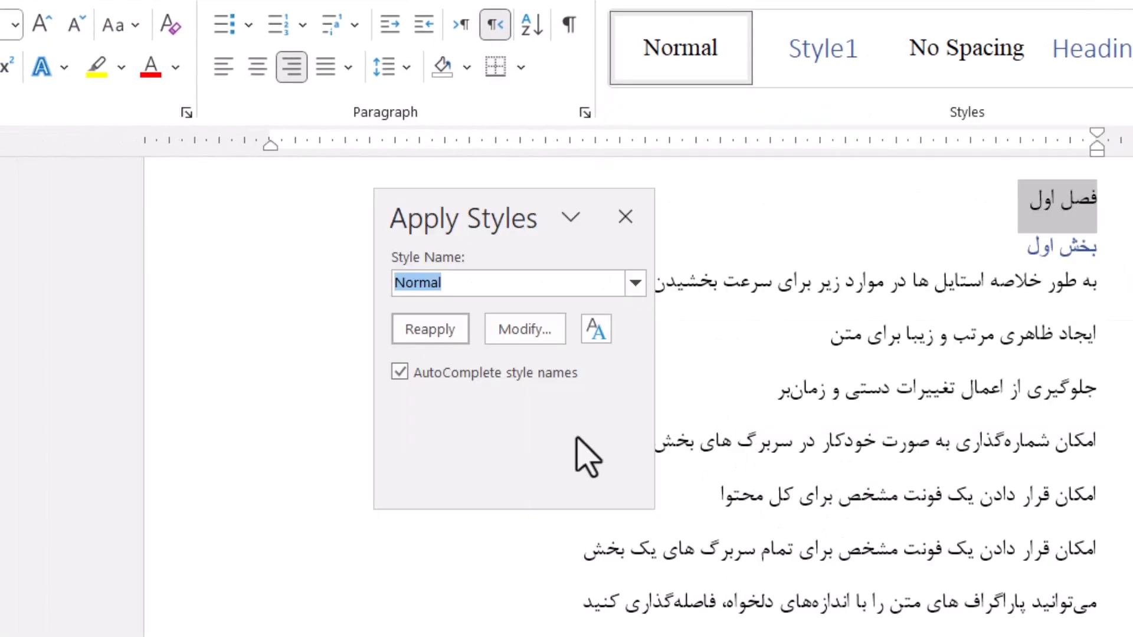
left_click(633, 282)
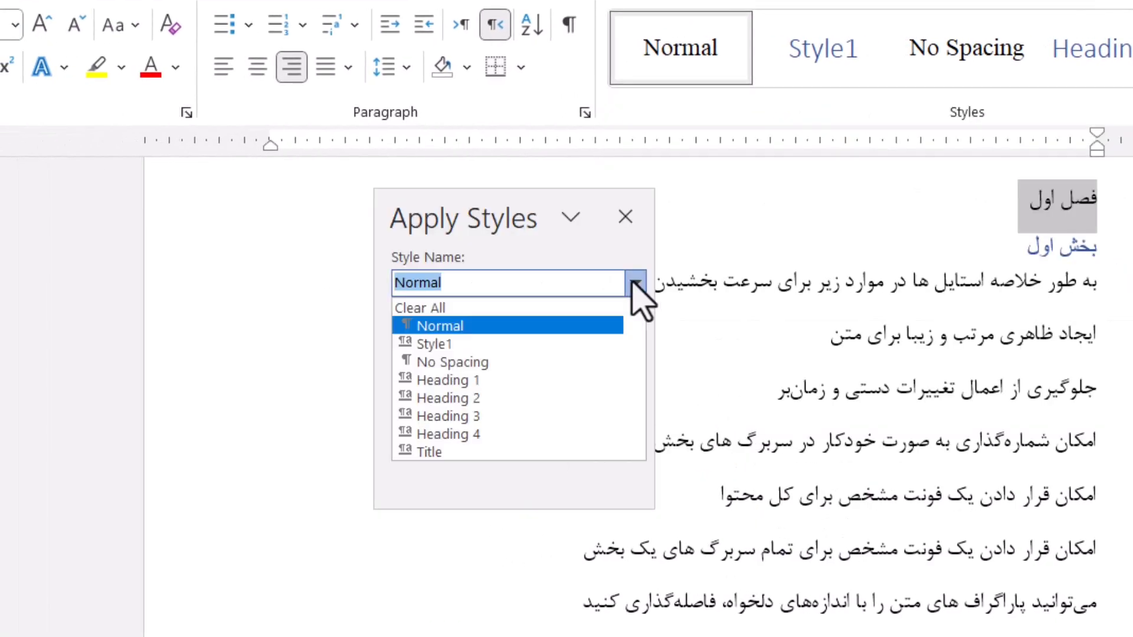
left_click(502, 384)
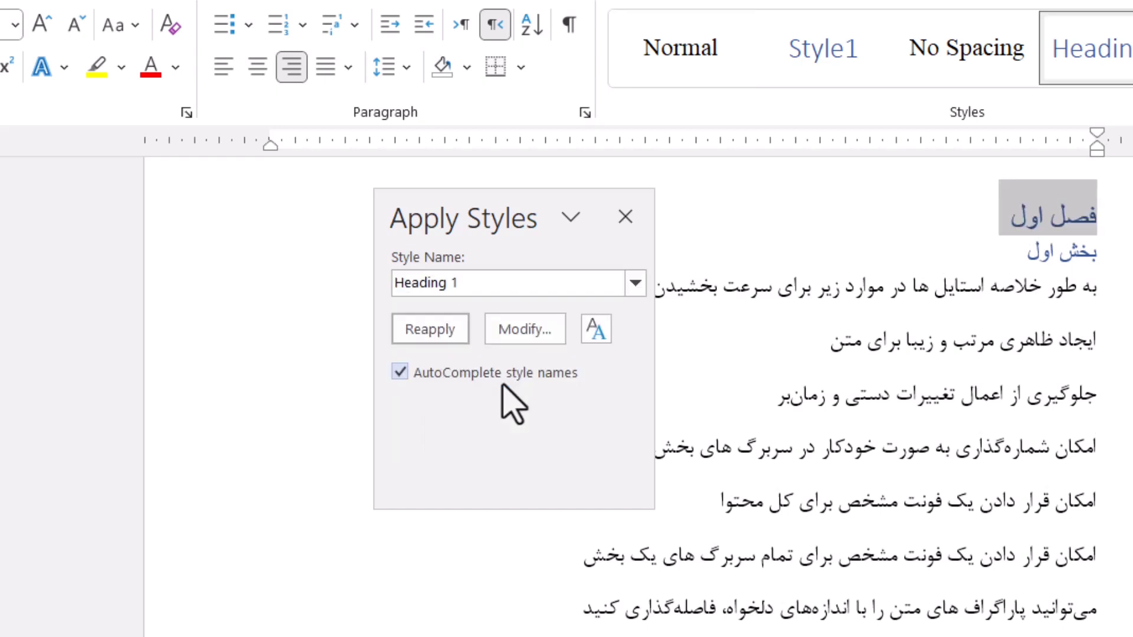
left_click(625, 217)
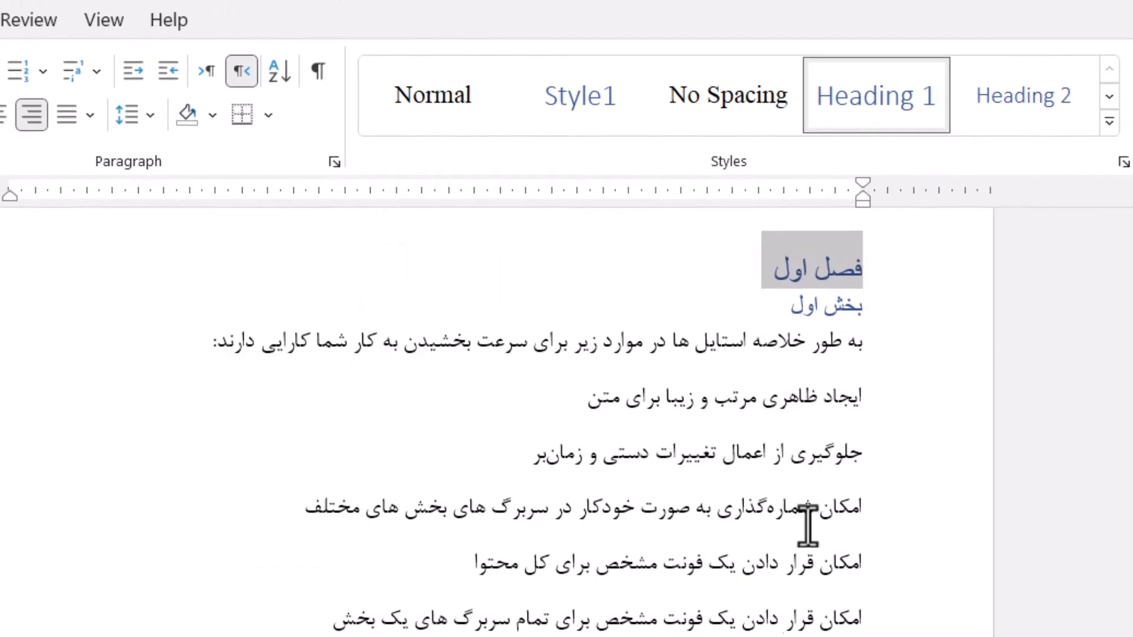
Open the Heading 1 style for modification and target its formatting at the Complex script.
left_click(829, 271)
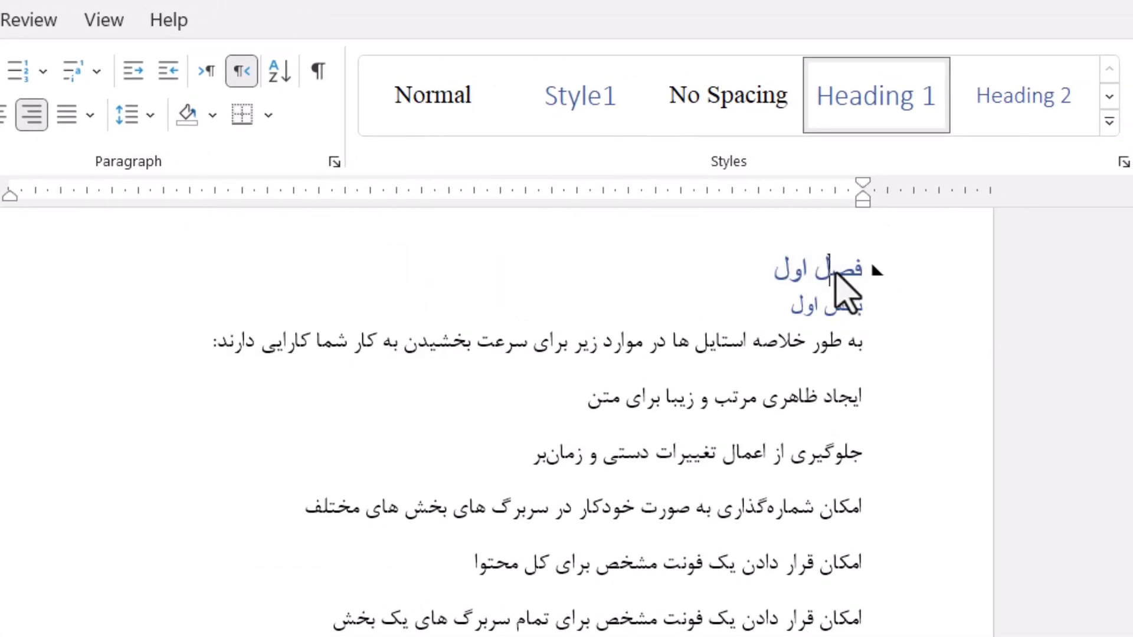
left_click(1109, 122)
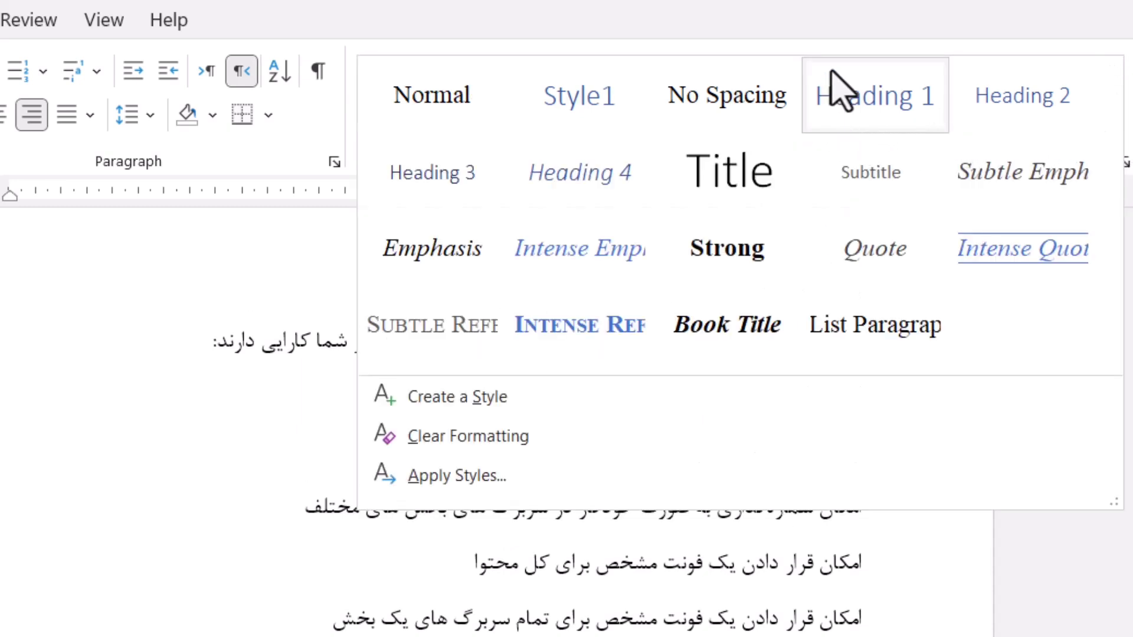
right_click(900, 105)
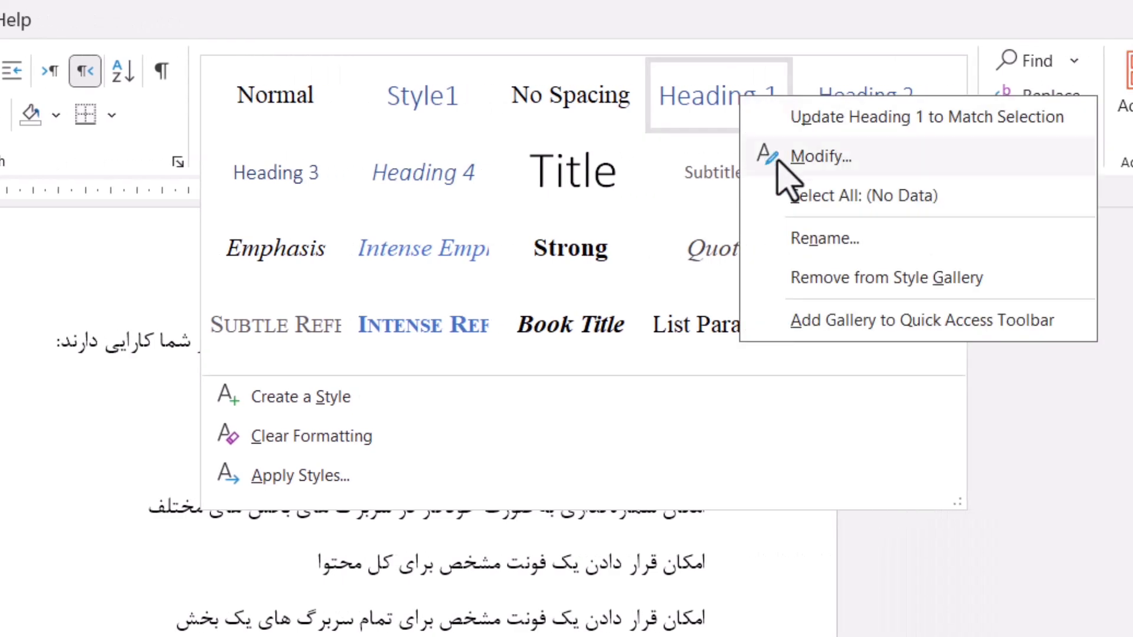
left_click(820, 156)
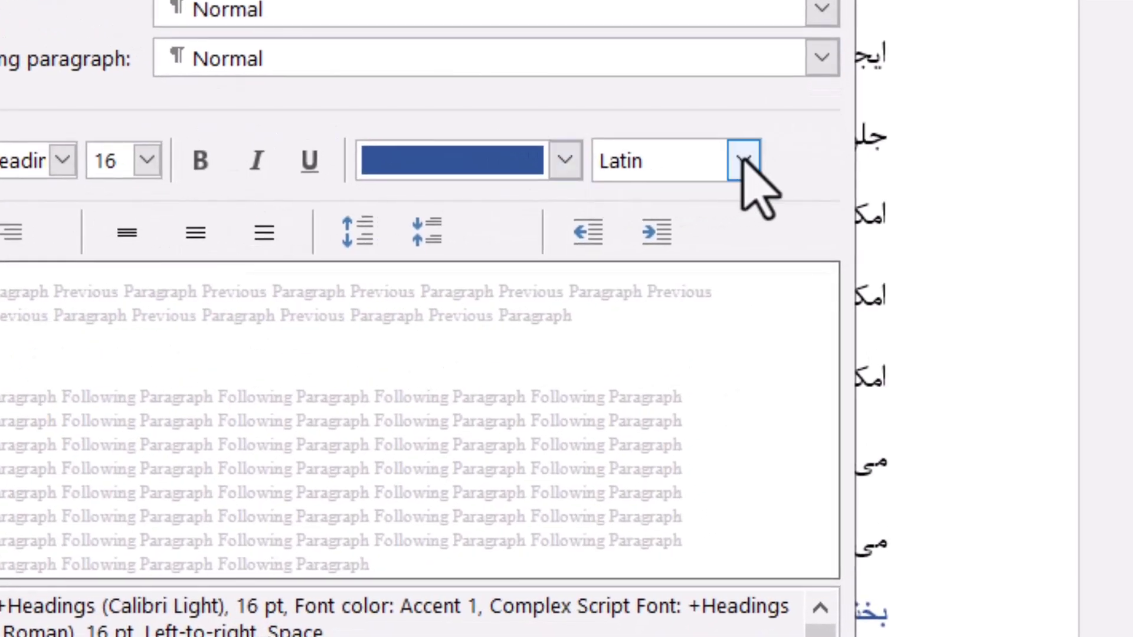
left_click(744, 159)
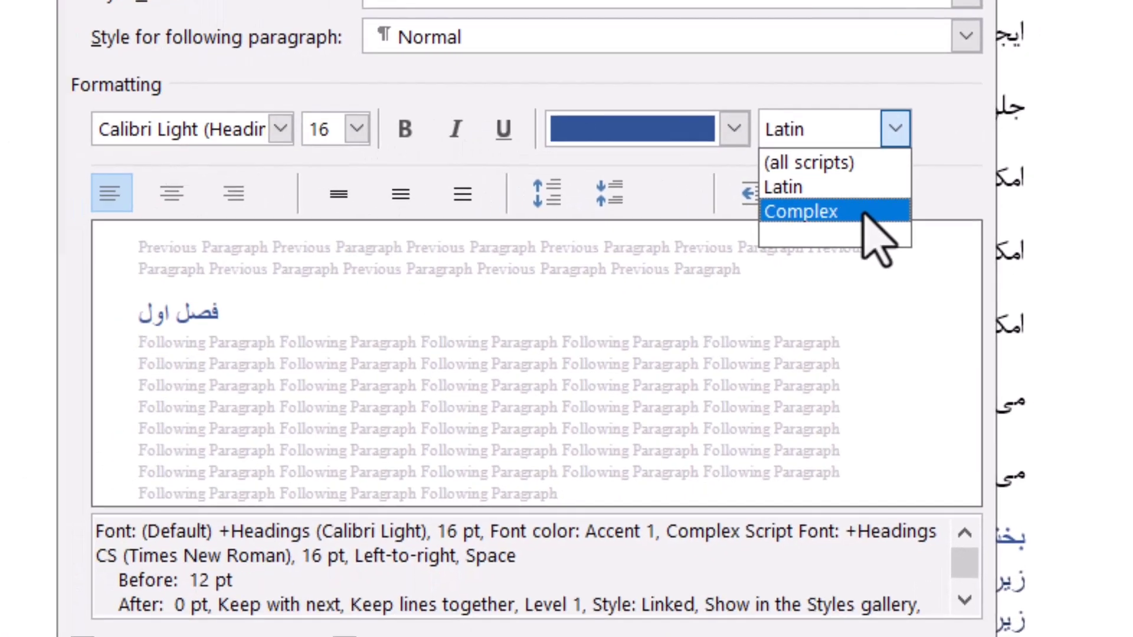
left_click(710, 253)
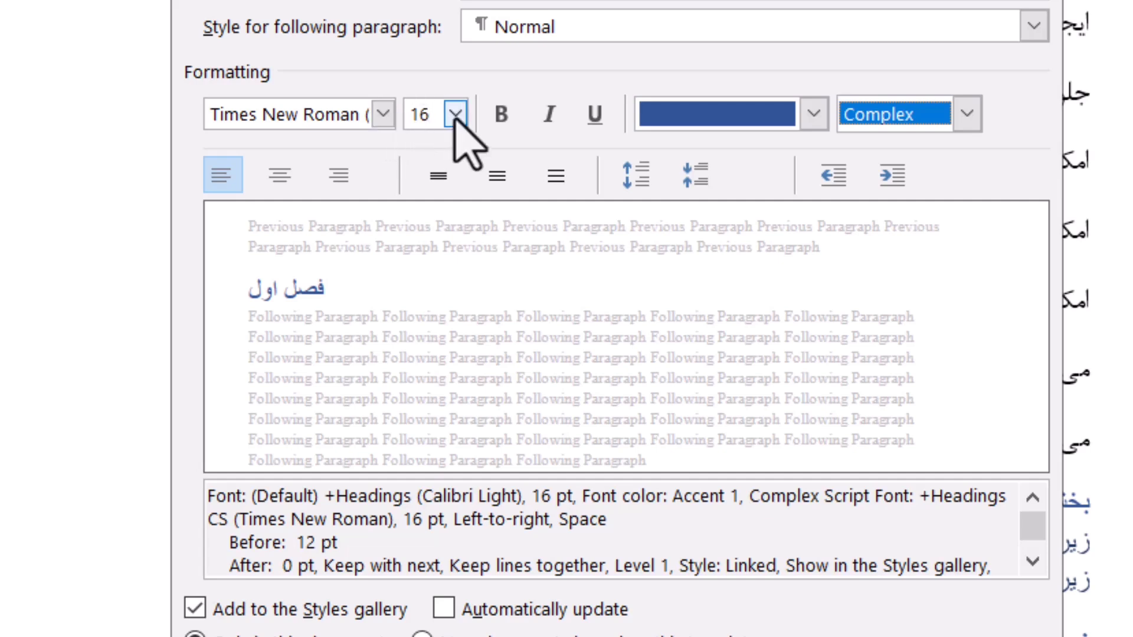
left_click(499, 118)
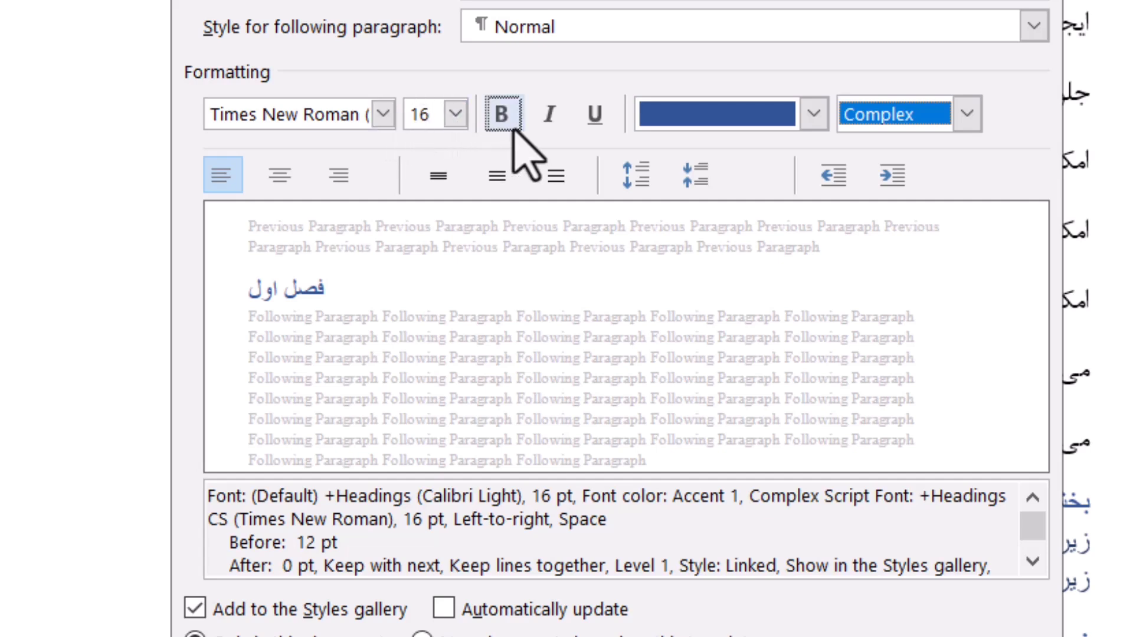
left_click(545, 118)
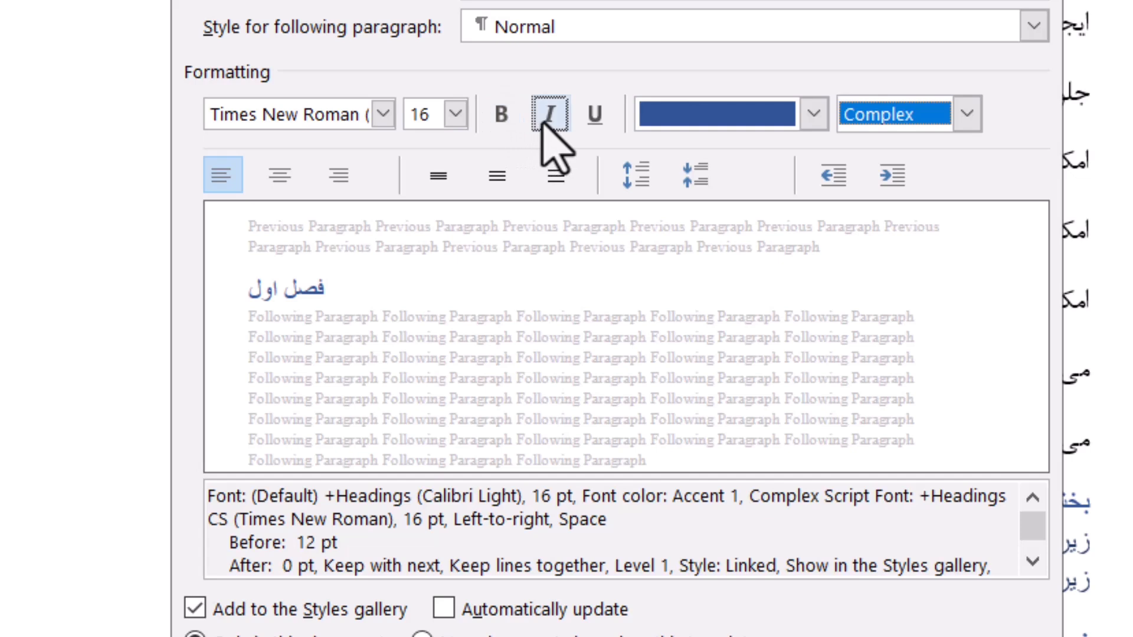
left_click(594, 121)
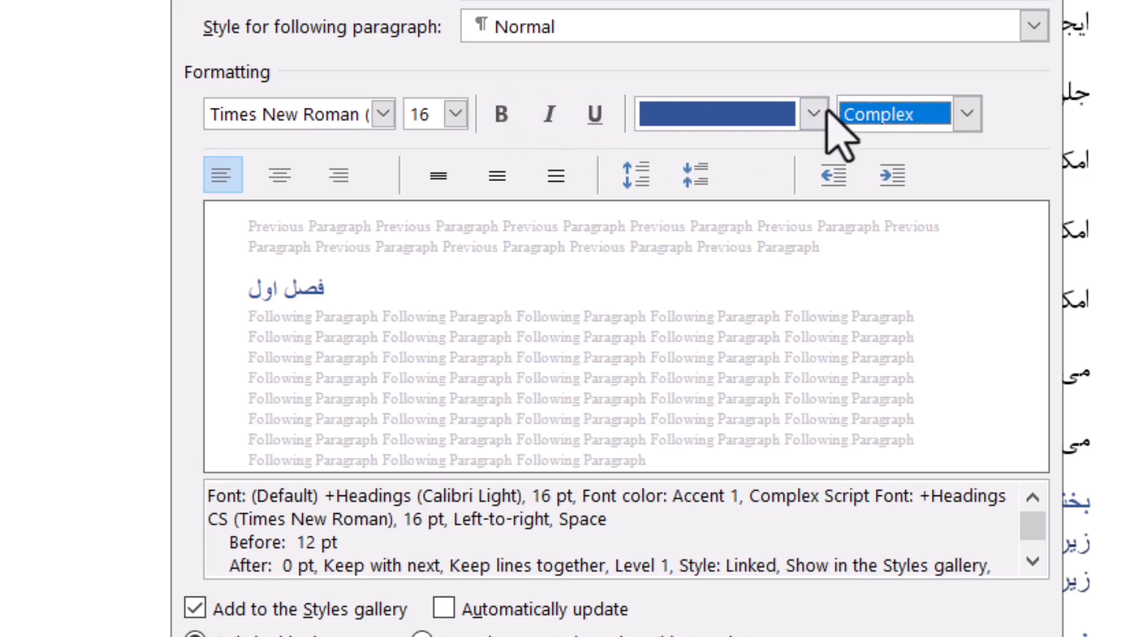
left_click(815, 115)
left_click(815, 114)
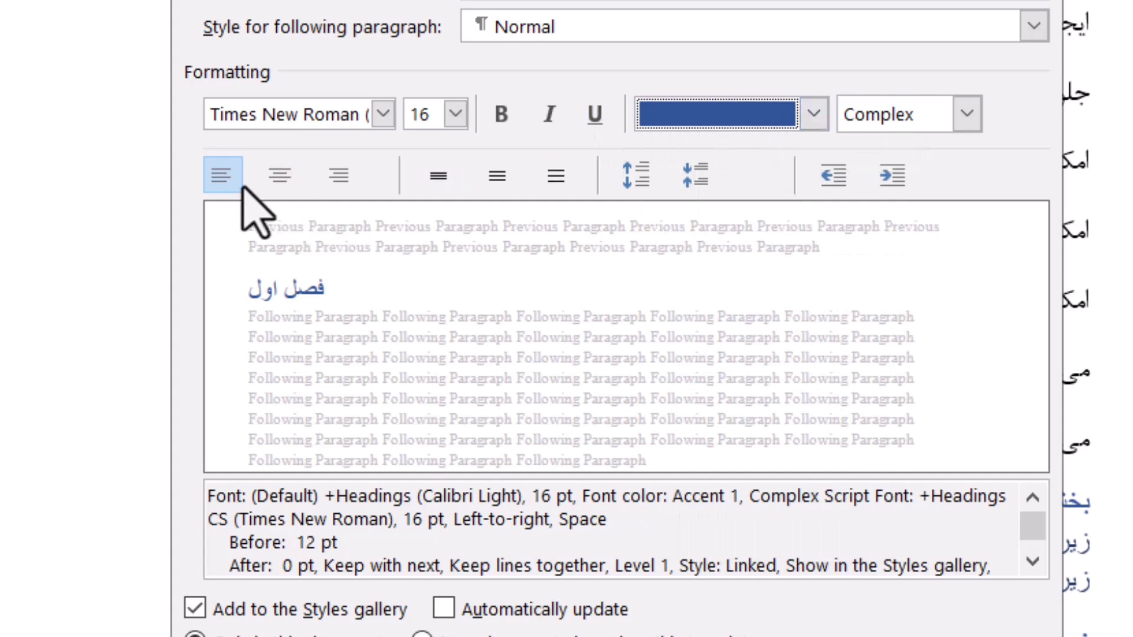
Center the Heading 1 style and increase its paragraph spacing to 30 pt before and 18 pt after.
left_click(289, 186)
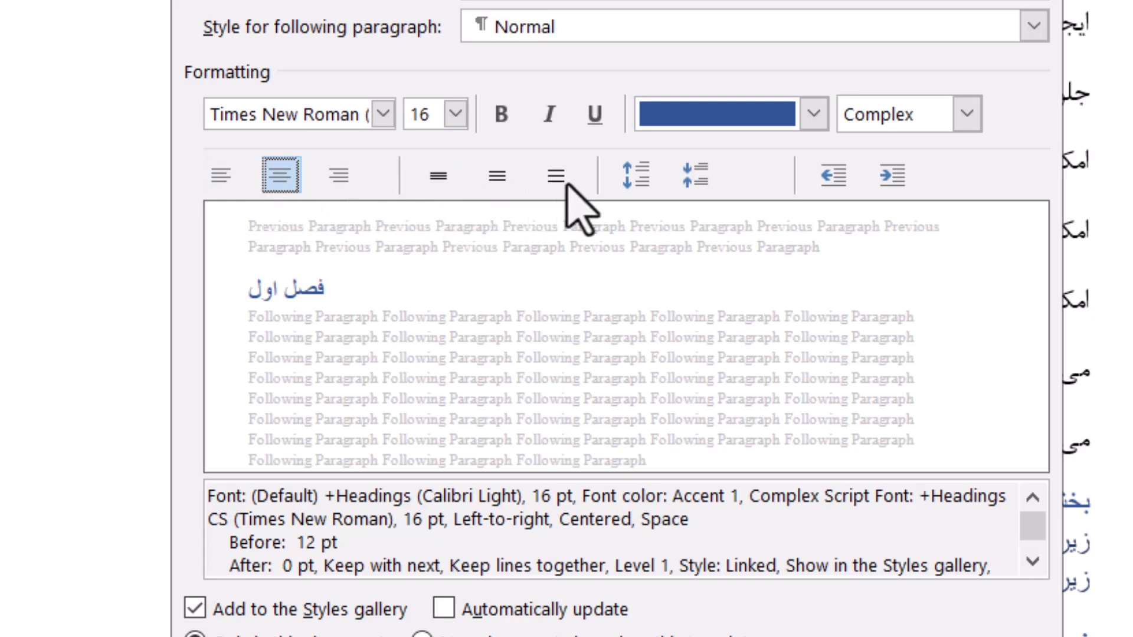
left_click(643, 179)
left_click(643, 180)
left_click(644, 180)
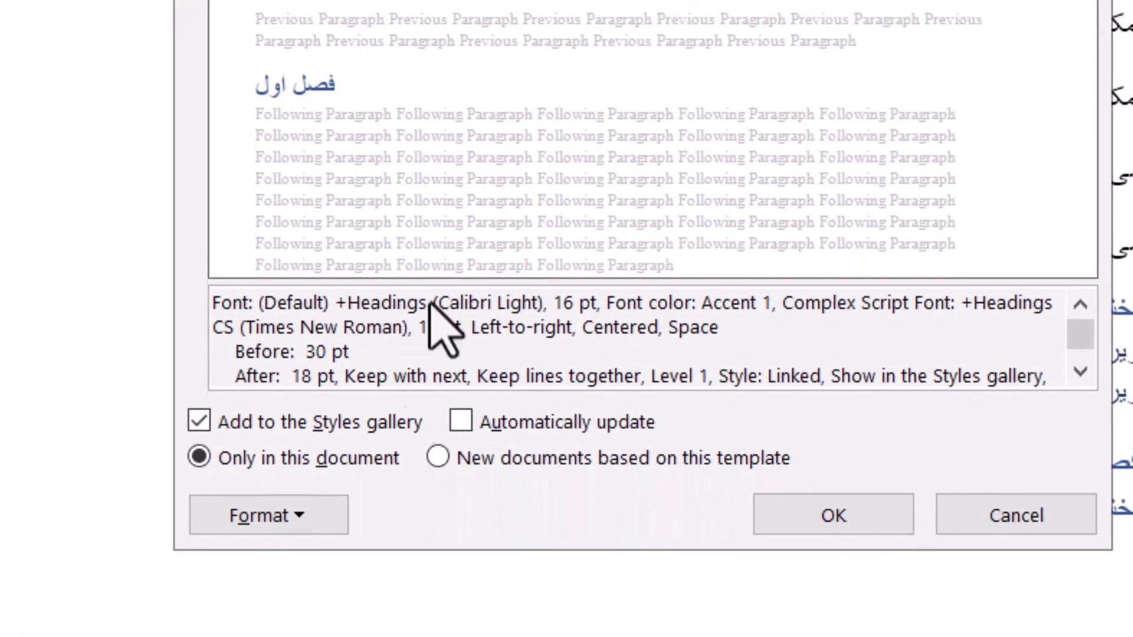
In the Heading 1 style's font settings, set the complex scripts font to B Titr.
left_click(272, 520)
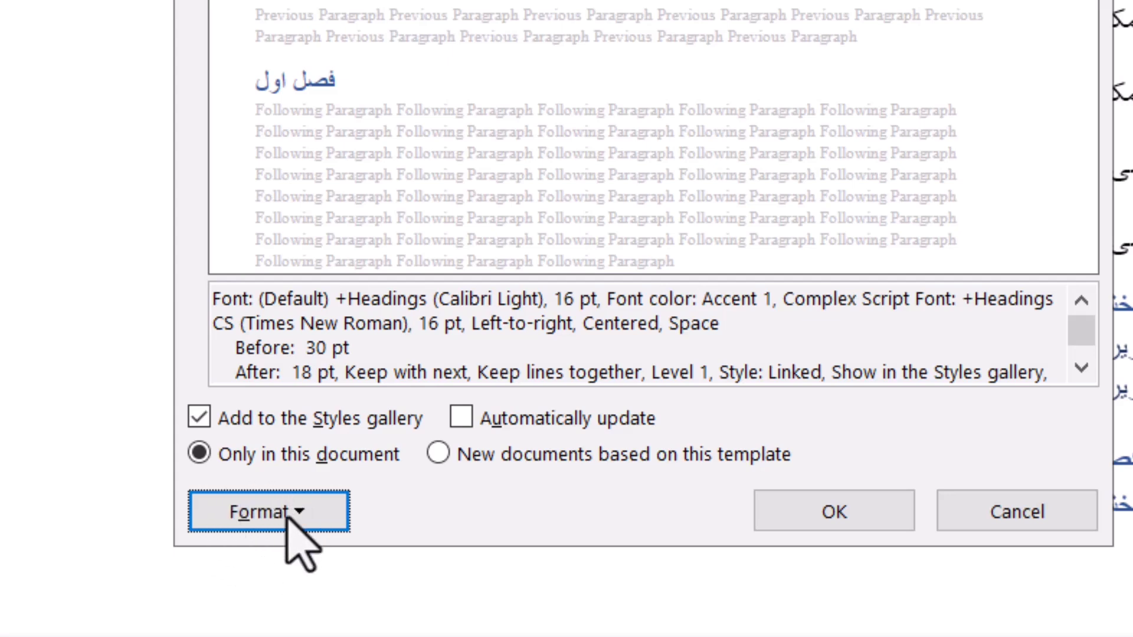
left_click(288, 517)
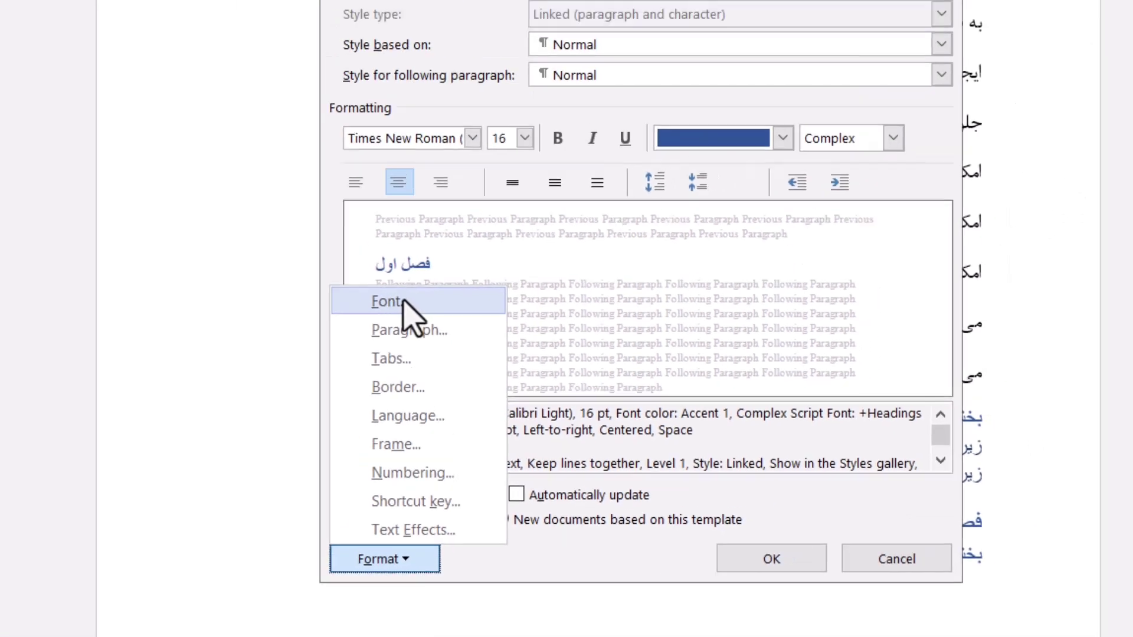
left_click(404, 302)
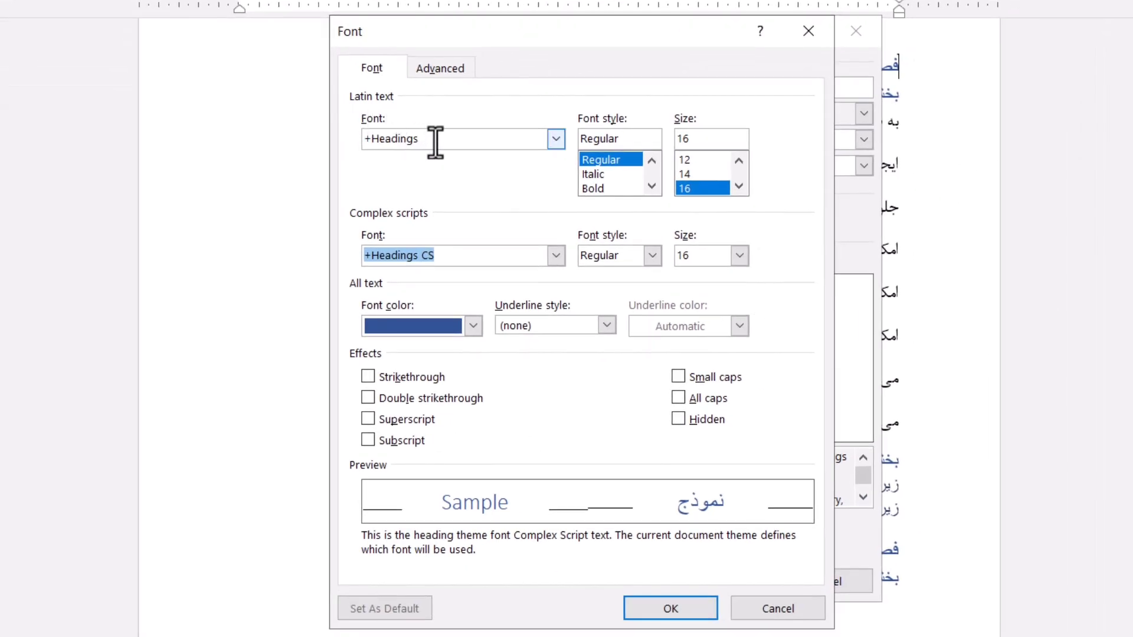
left_click(557, 141)
left_click(556, 140)
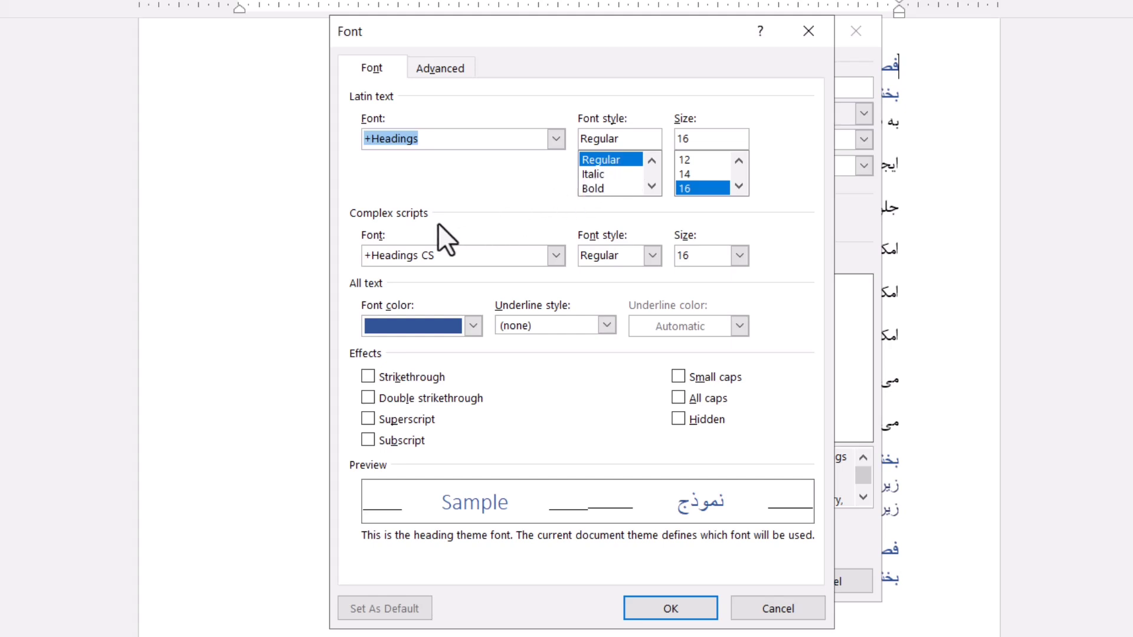
left_click(558, 261)
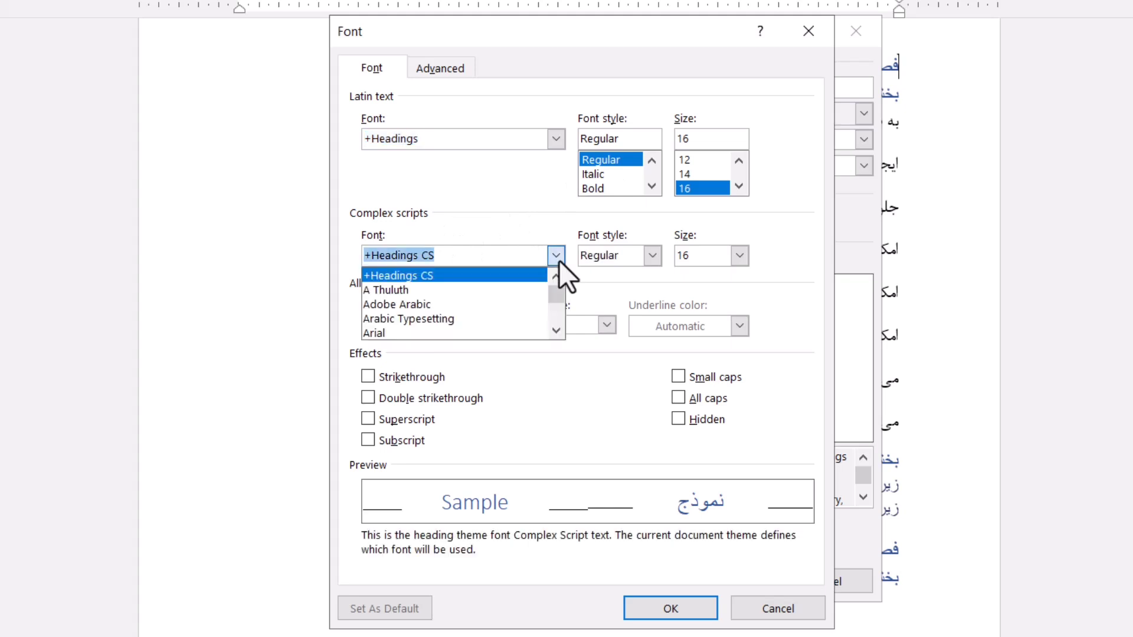
left_click(513, 251)
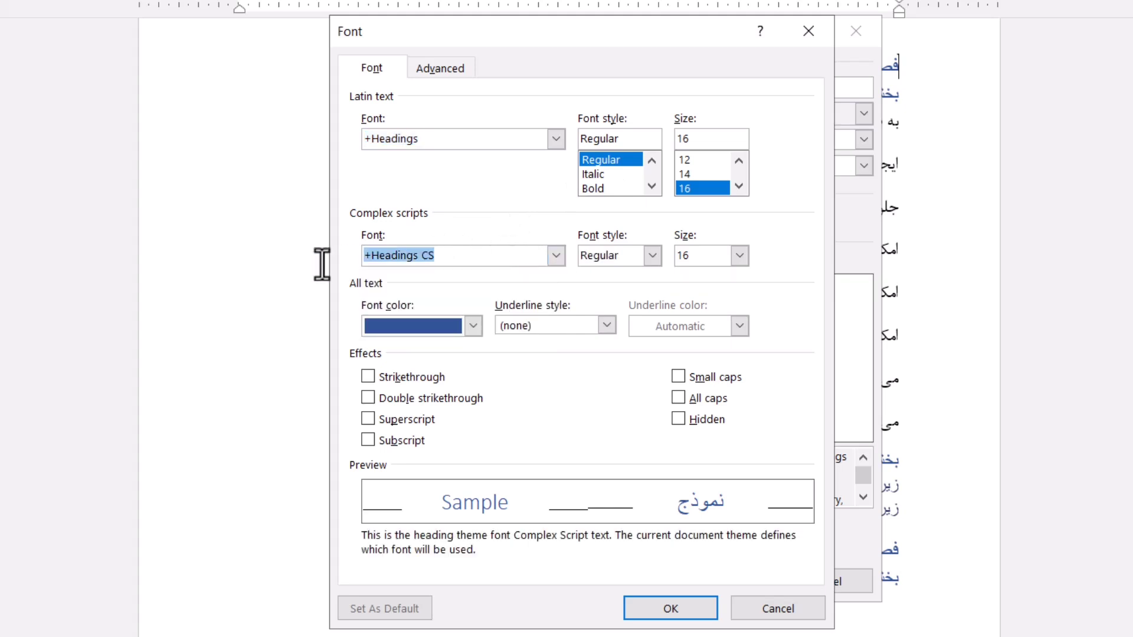
type("b ti")
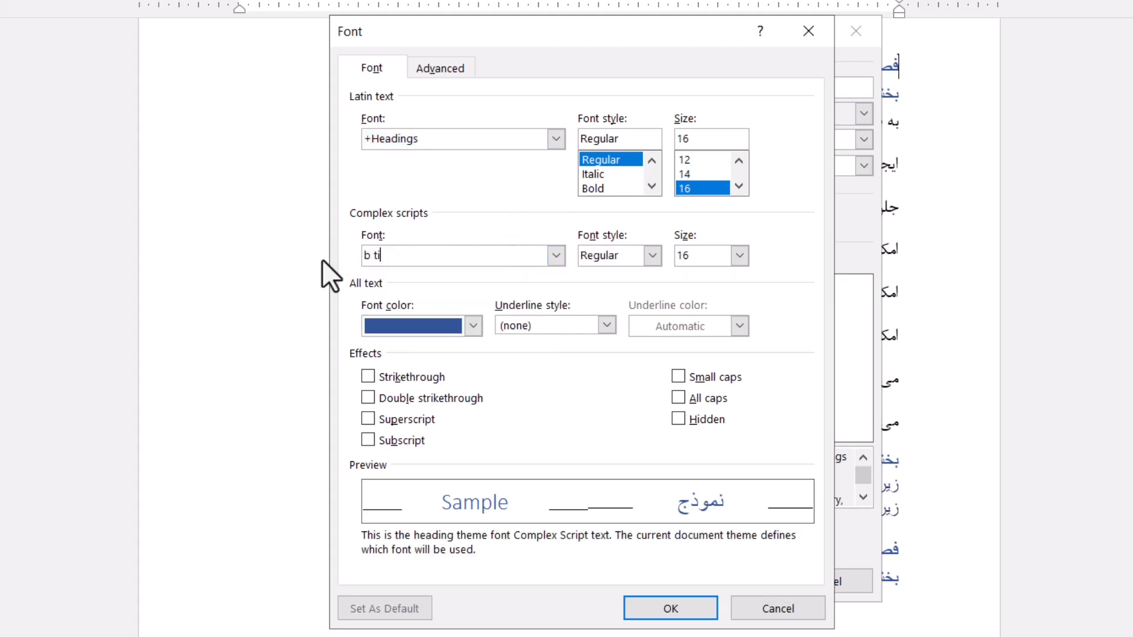
type("t")
left_click(554, 256)
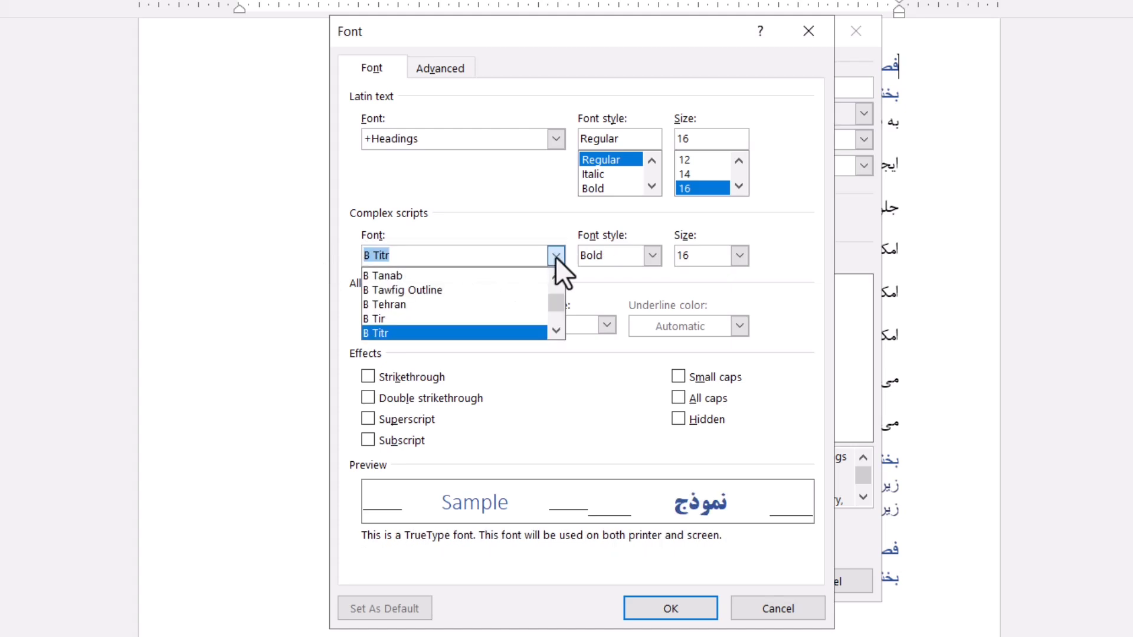
left_click(498, 330)
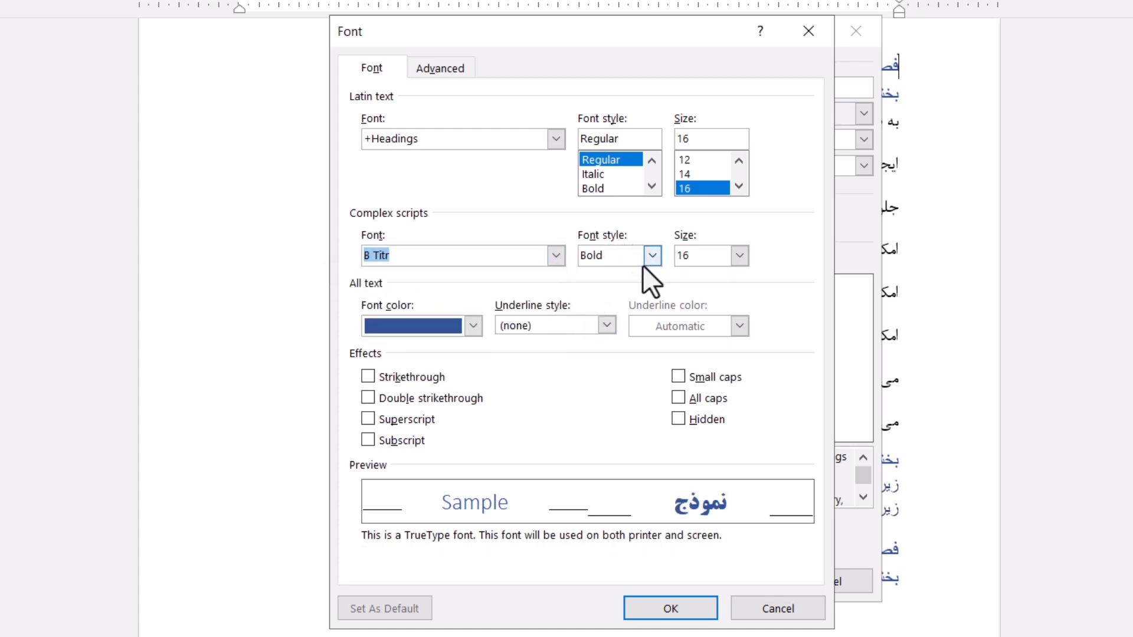
Set the Heading 1 font color to Automatic with a red double underline, and apply the style changes.
left_click(472, 326)
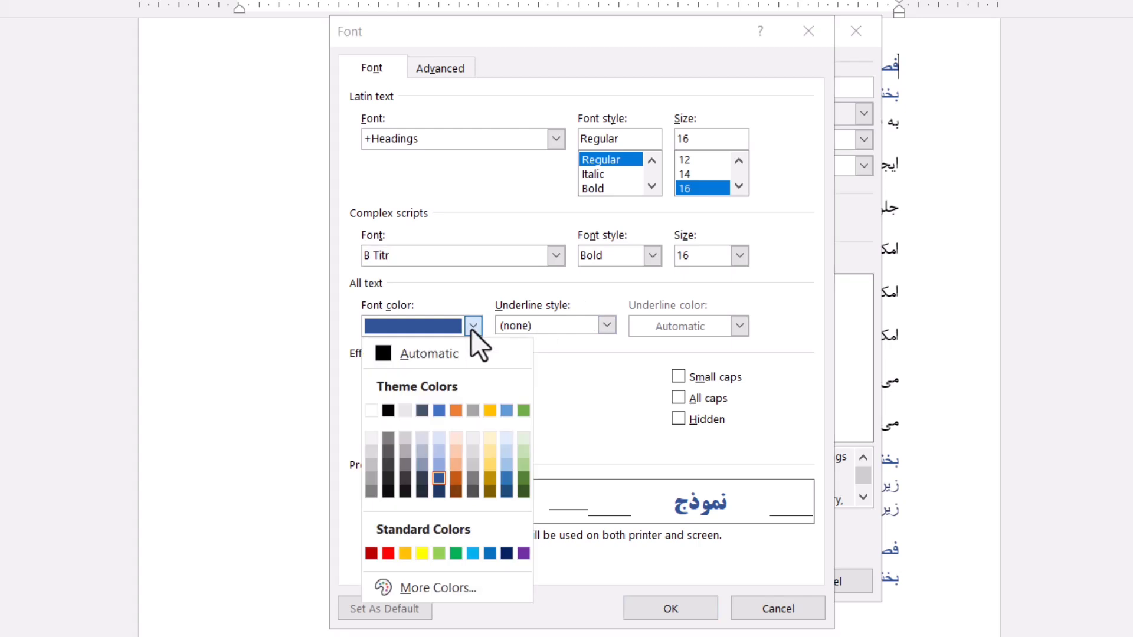
left_click(408, 353)
left_click(607, 324)
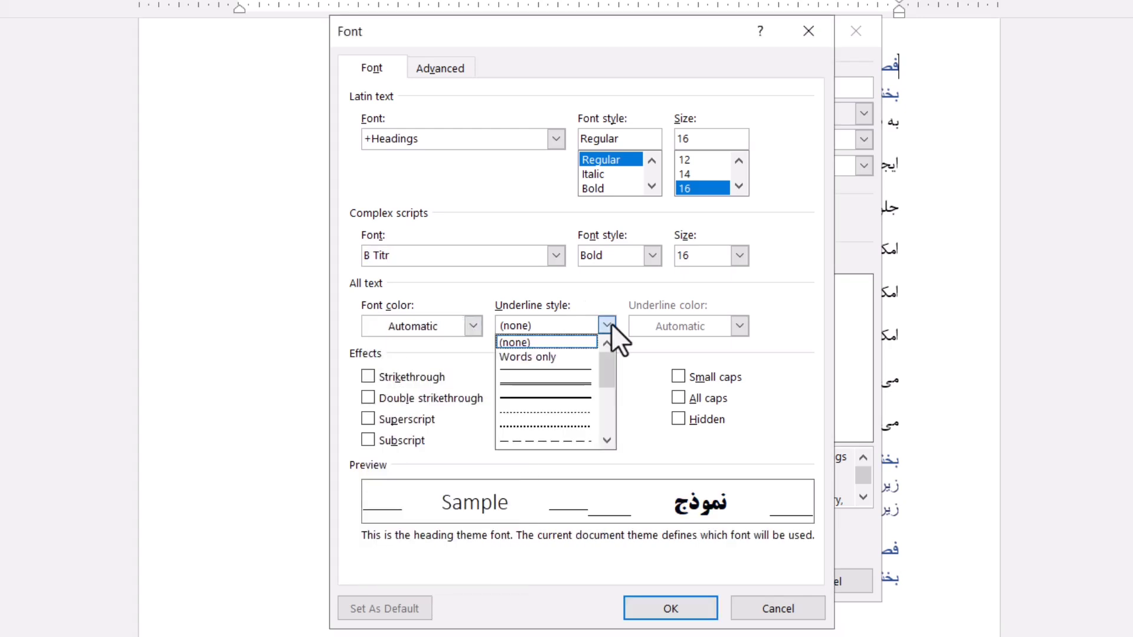
left_click(578, 383)
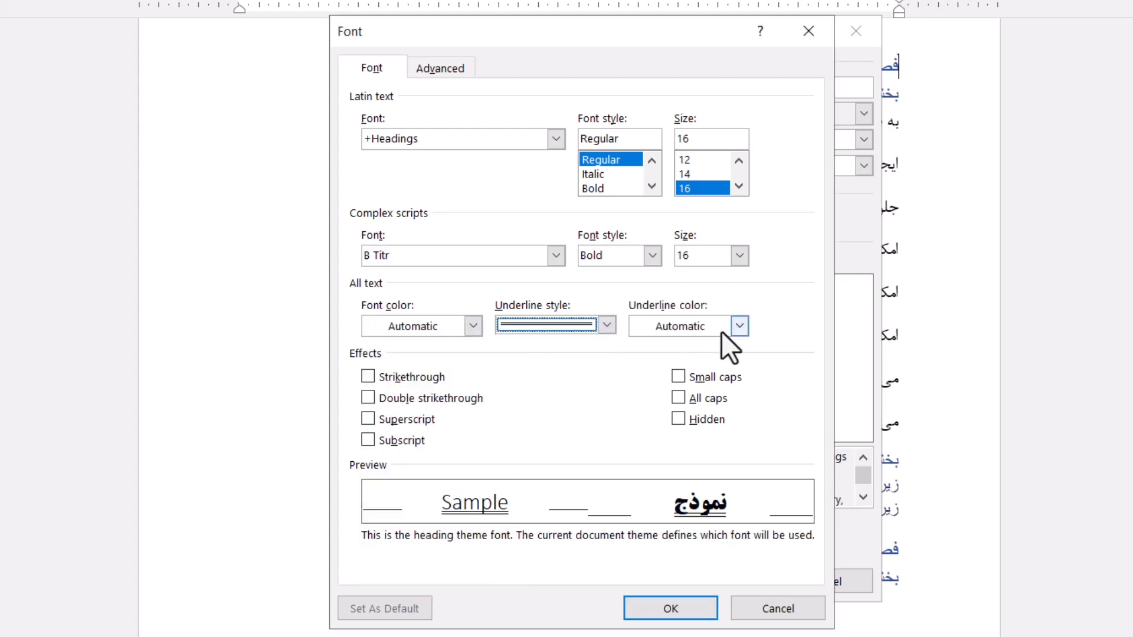
left_click(738, 325)
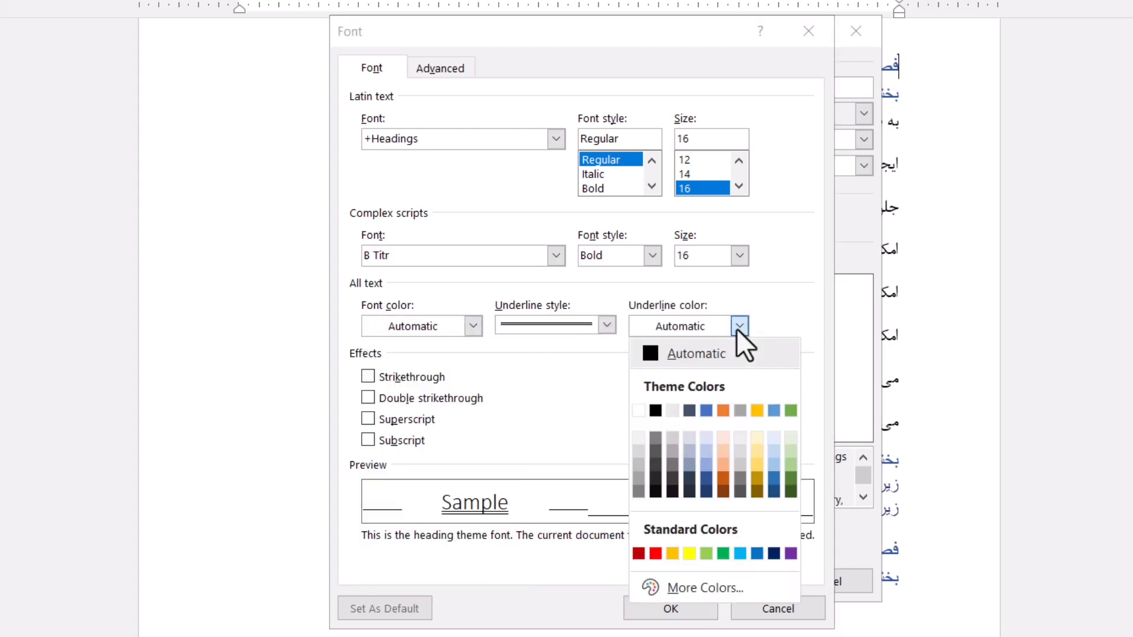
left_click(655, 554)
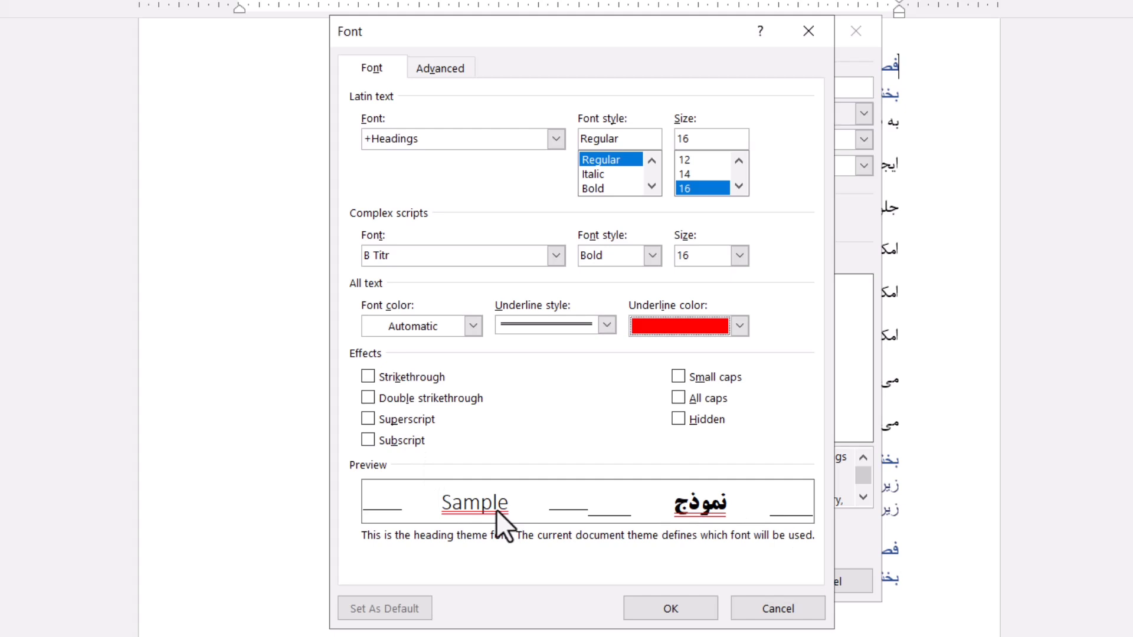
left_click(688, 613)
left_click(705, 582)
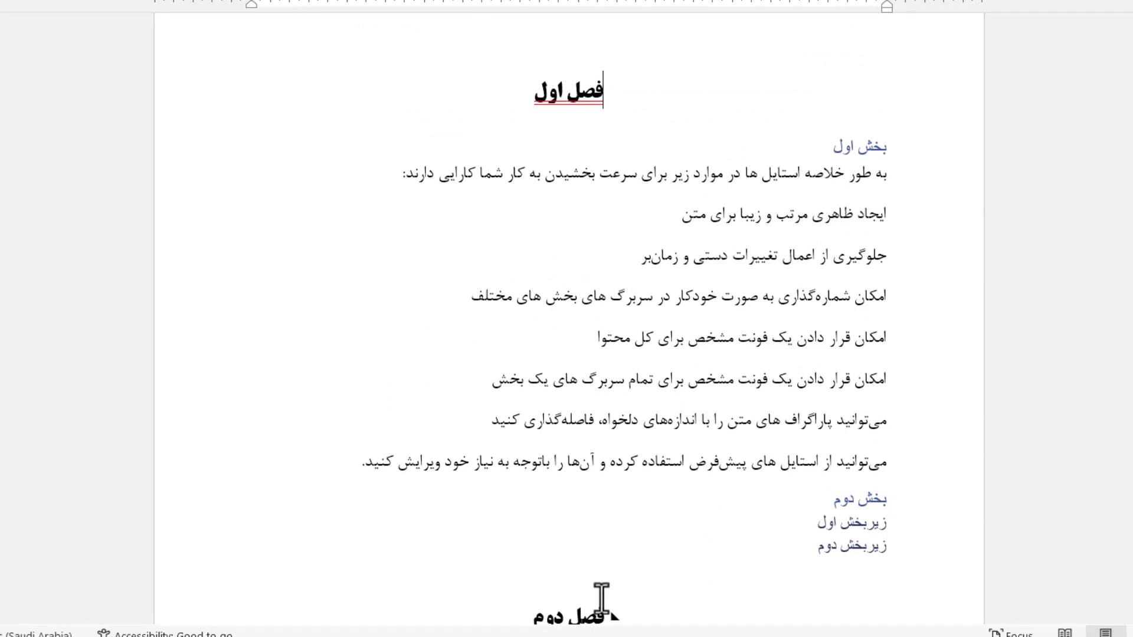
Modify the Heading 1 paragraph indentation to 10 cm before text and 5 cm after text, with special indentation set to (none).
scroll(596, 593, "down", 1)
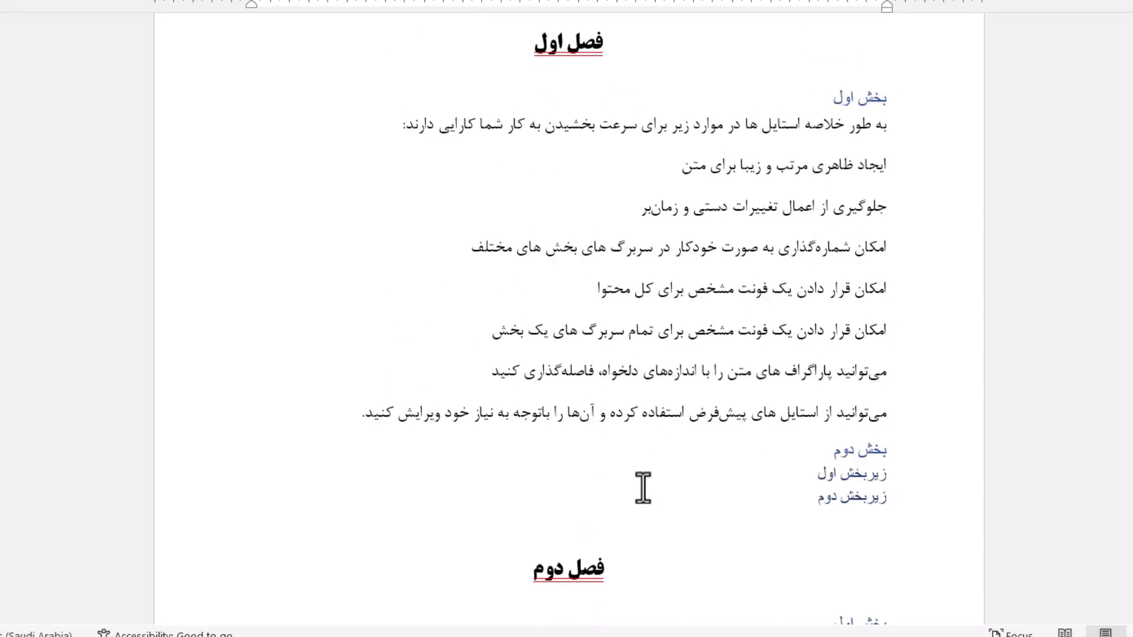
right_click(890, 73)
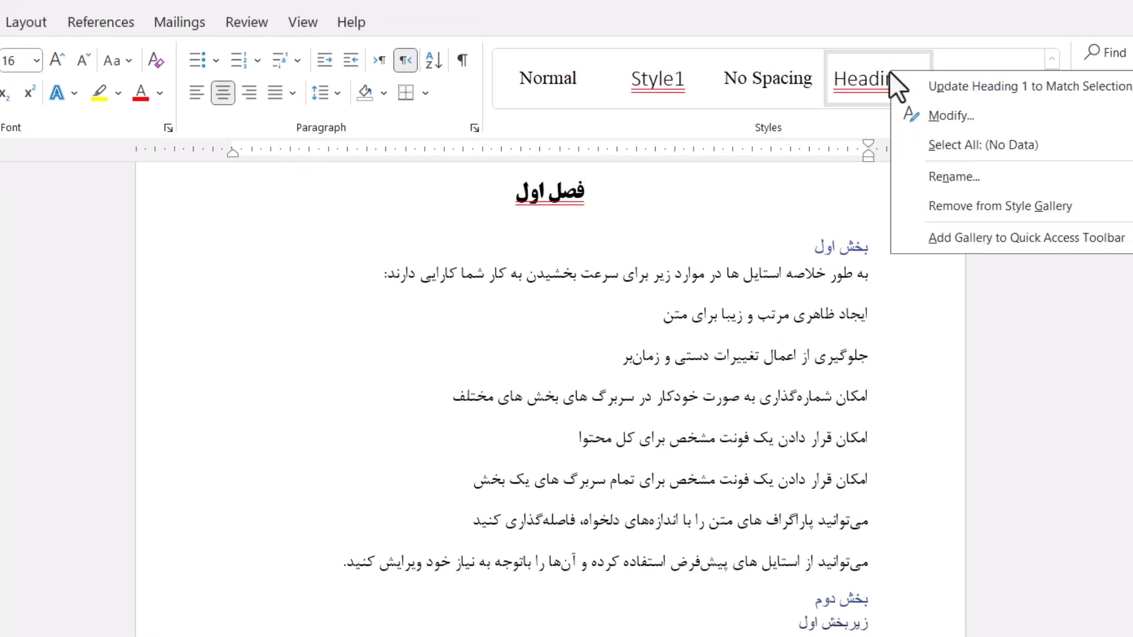
left_click(912, 118)
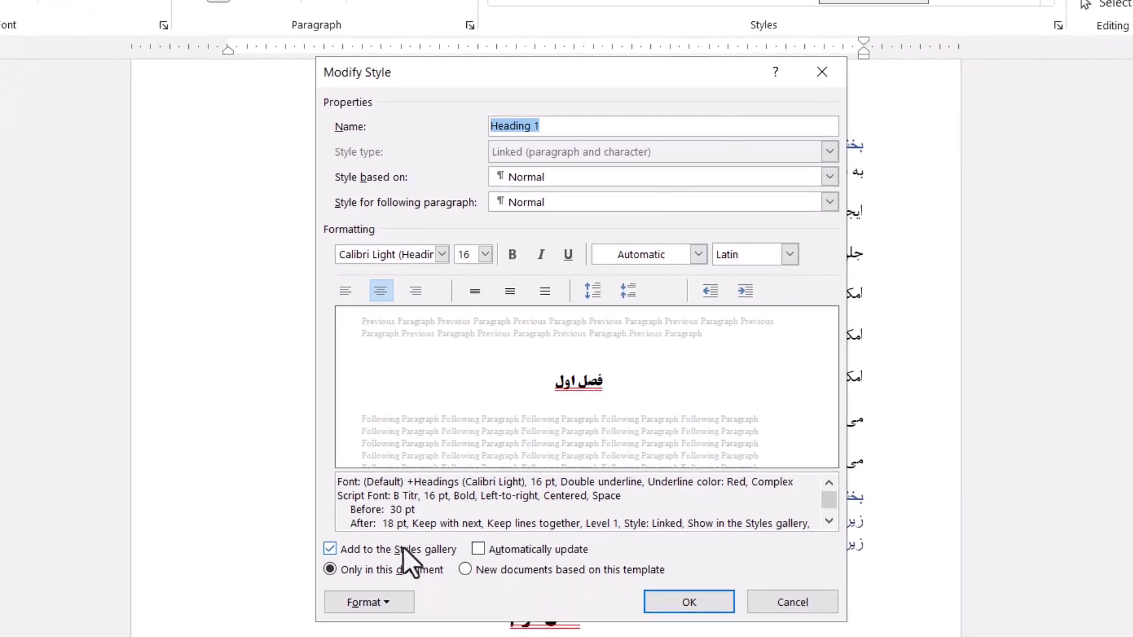
left_click(391, 600)
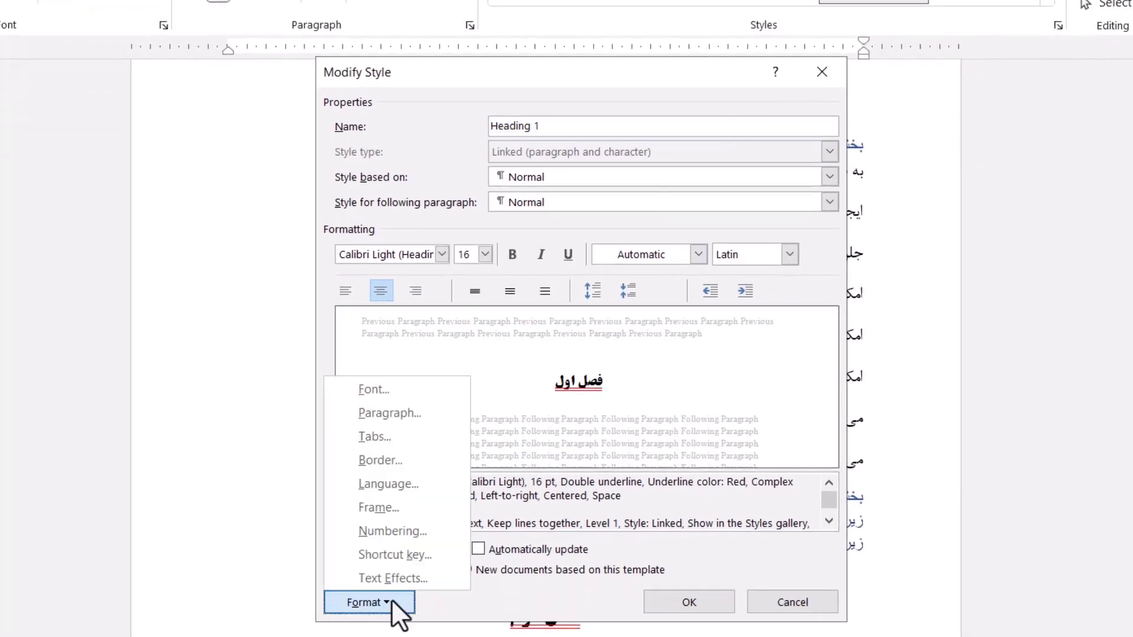
left_click(387, 415)
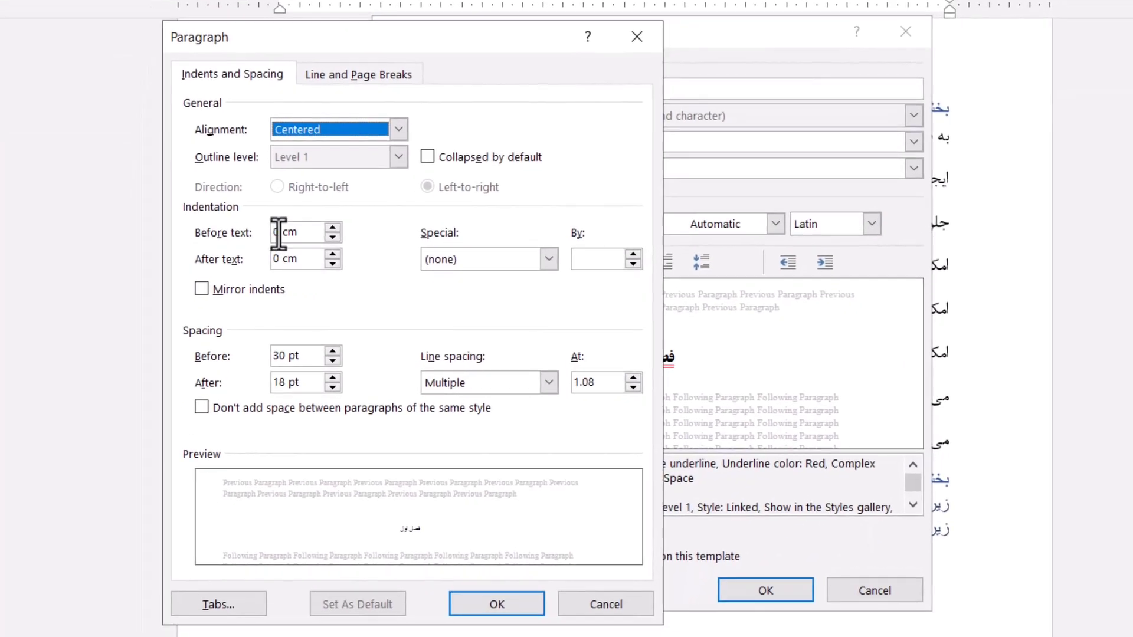
left_click_drag(279, 232, 264, 237)
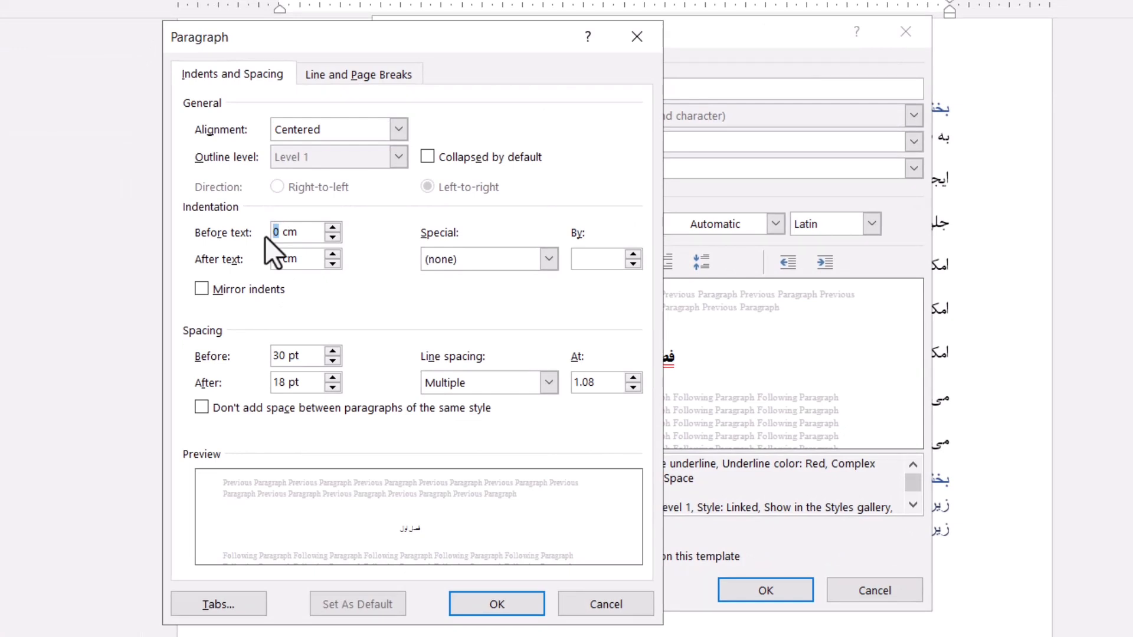
type("10")
double_click(274, 258)
type("5")
left_click(540, 263)
left_click(549, 260)
left_click(550, 260)
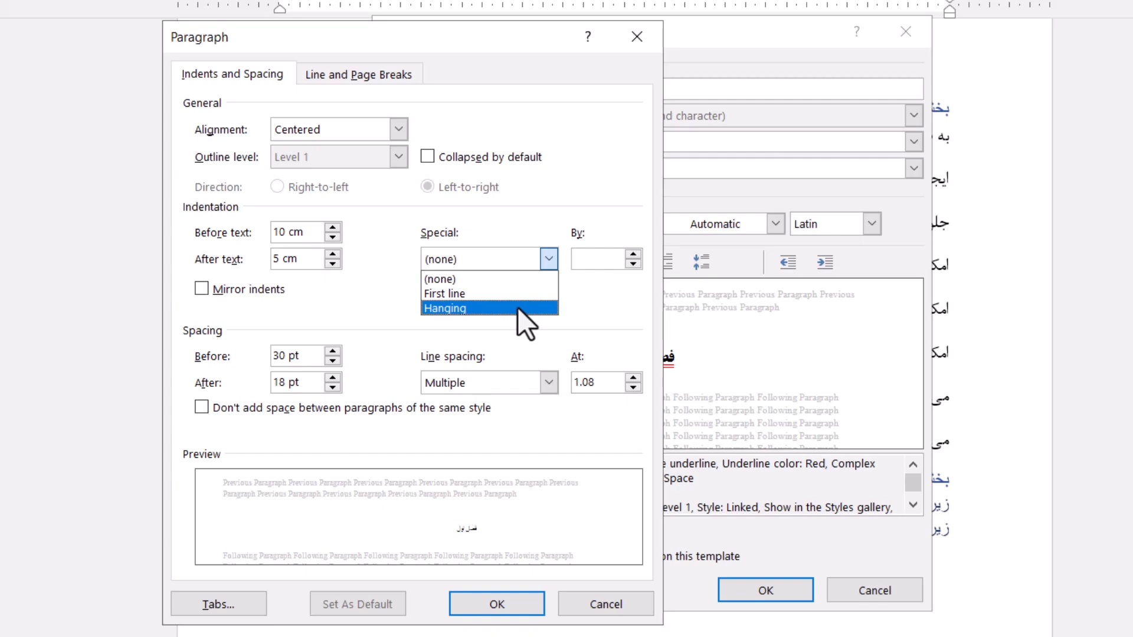
left_click(523, 275)
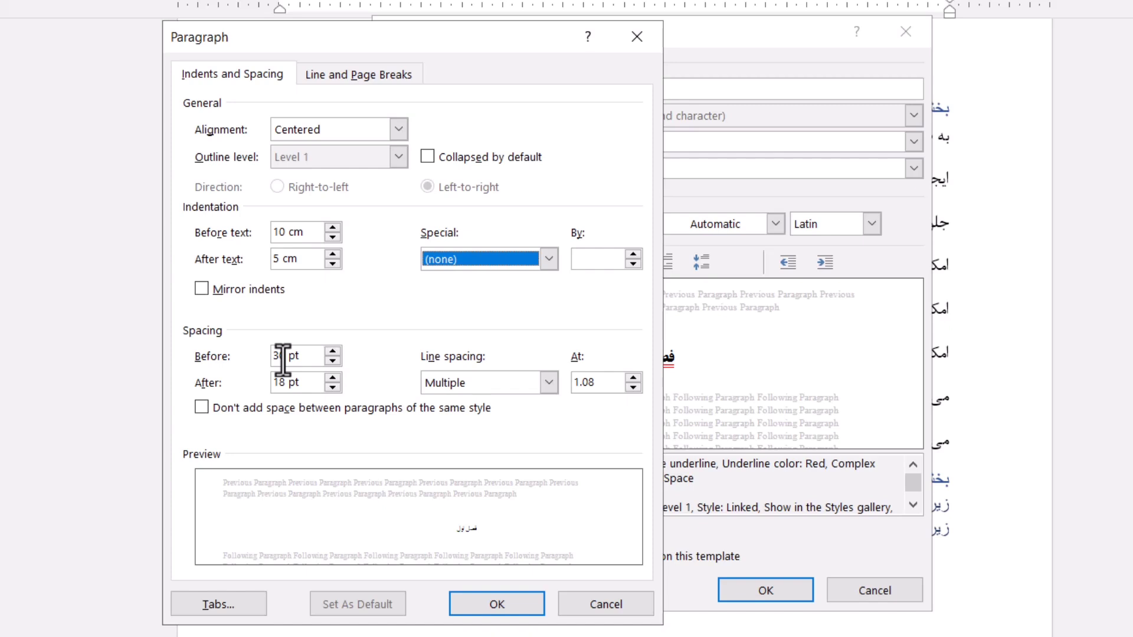
Set the Heading 1 paragraph spacing to 50 pt before and 20 pt after with 1.5 lines line spacing, and apply the style changes.
left_click_drag(283, 355, 263, 361)
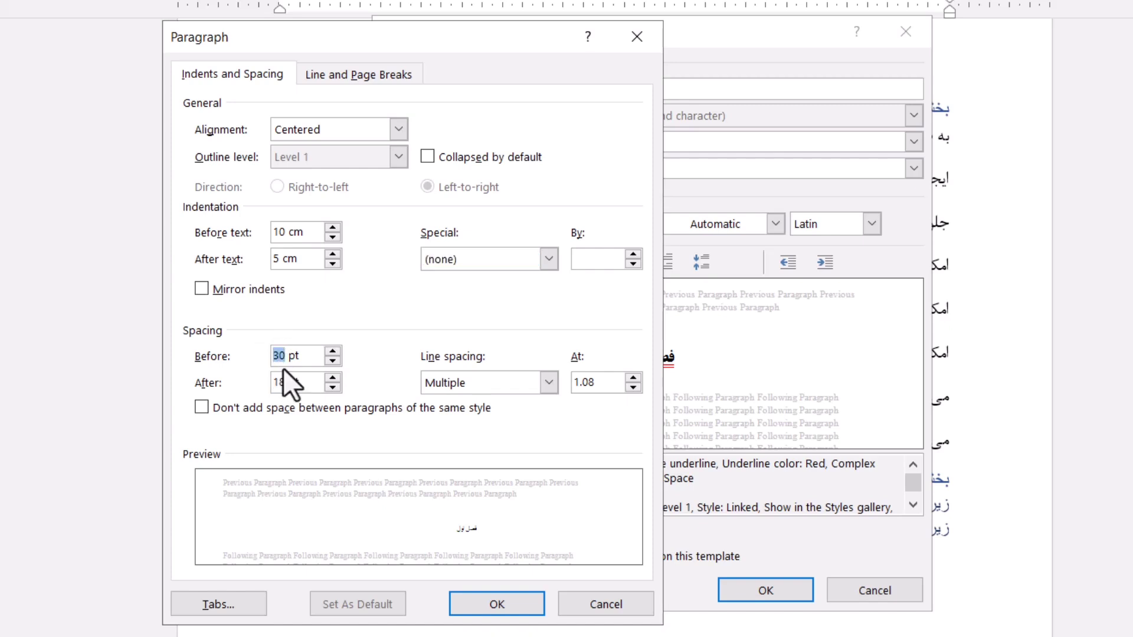
type("50")
left_click_drag(287, 381, 263, 387)
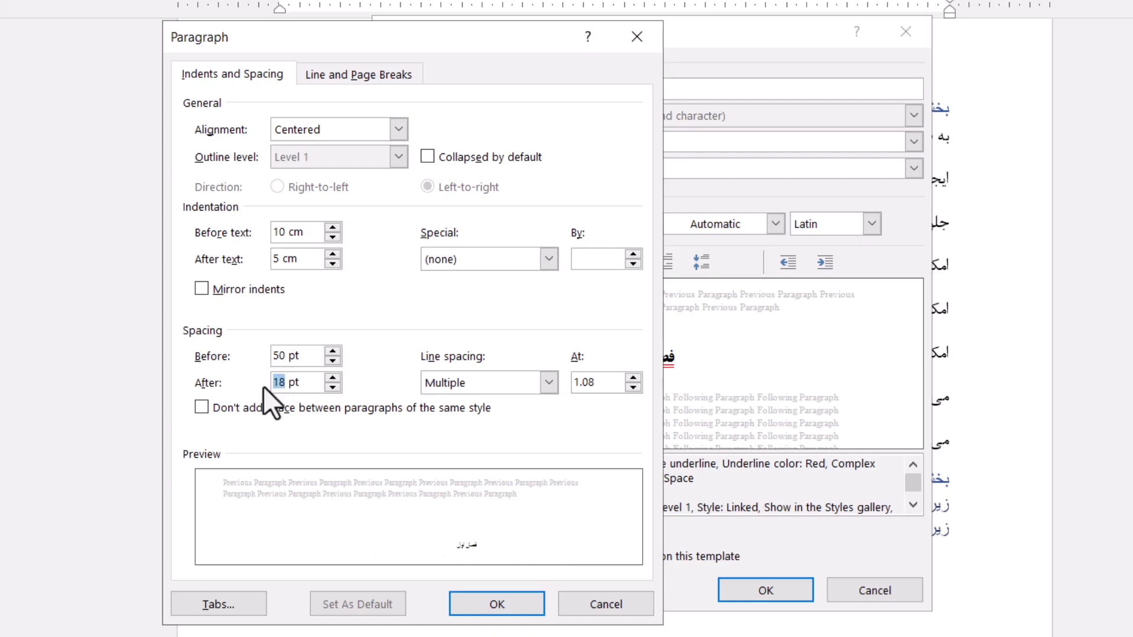
type("20")
left_click(548, 382)
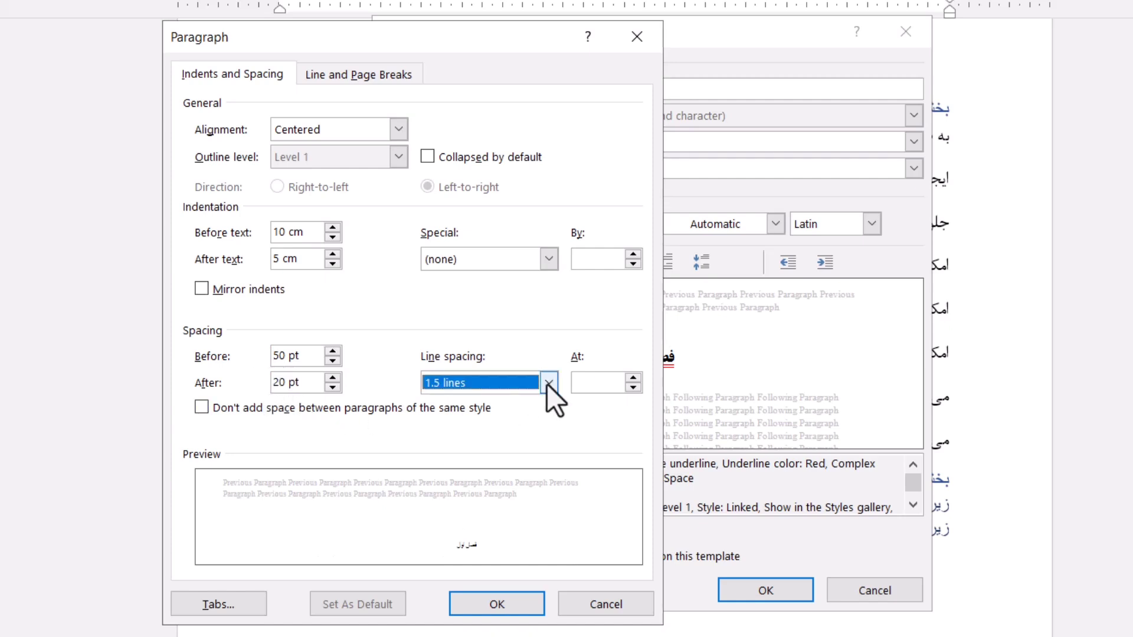
left_click(547, 383)
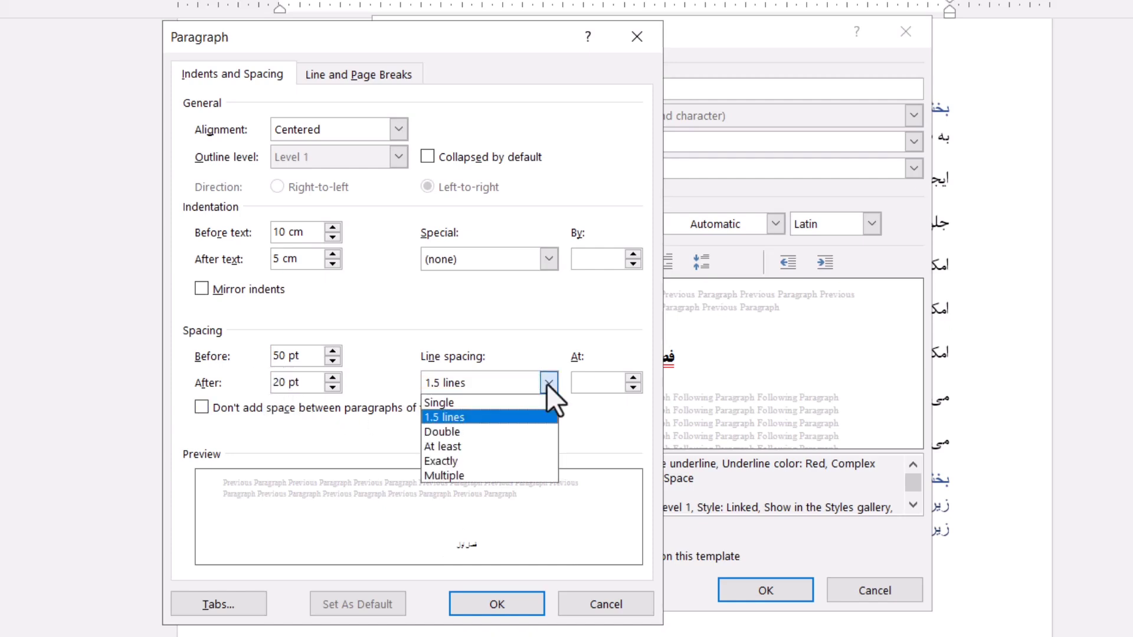
left_click(526, 417)
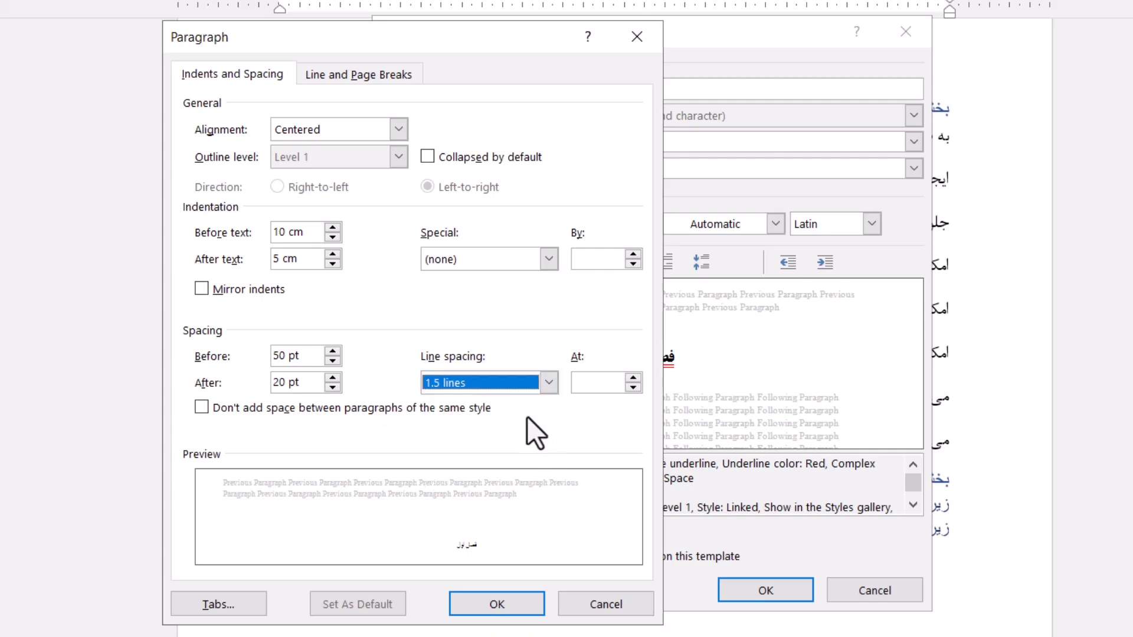
left_click(507, 603)
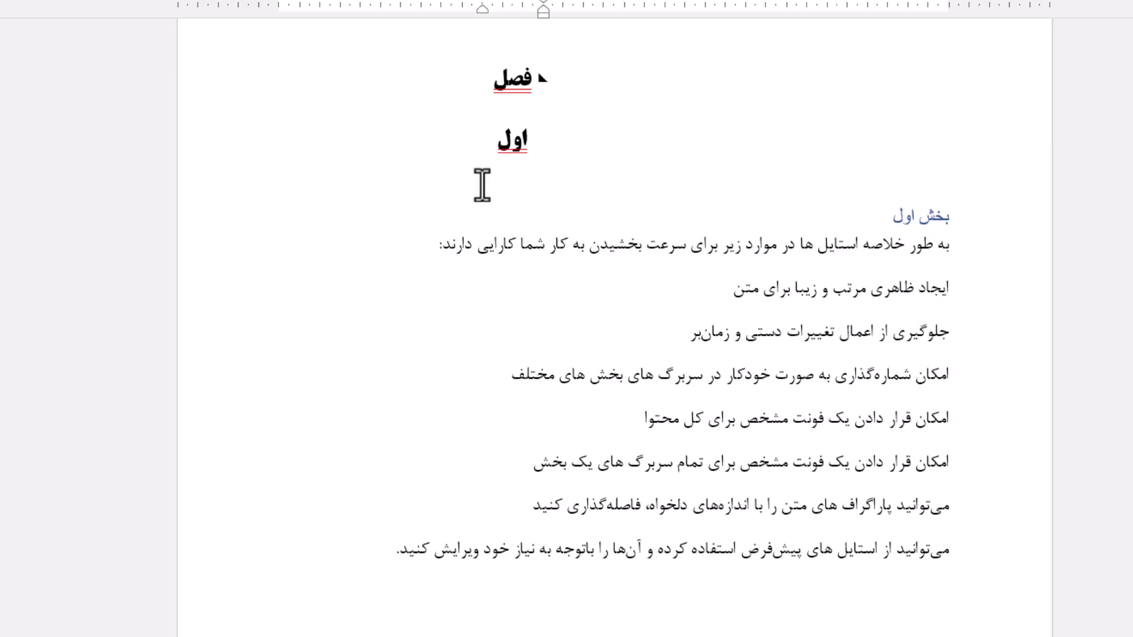
Look through the document to examine the formatting of the chapter titles that use the Heading 1 style.
scroll(777, 531, "down", 5)
scroll(778, 539, "down", 9)
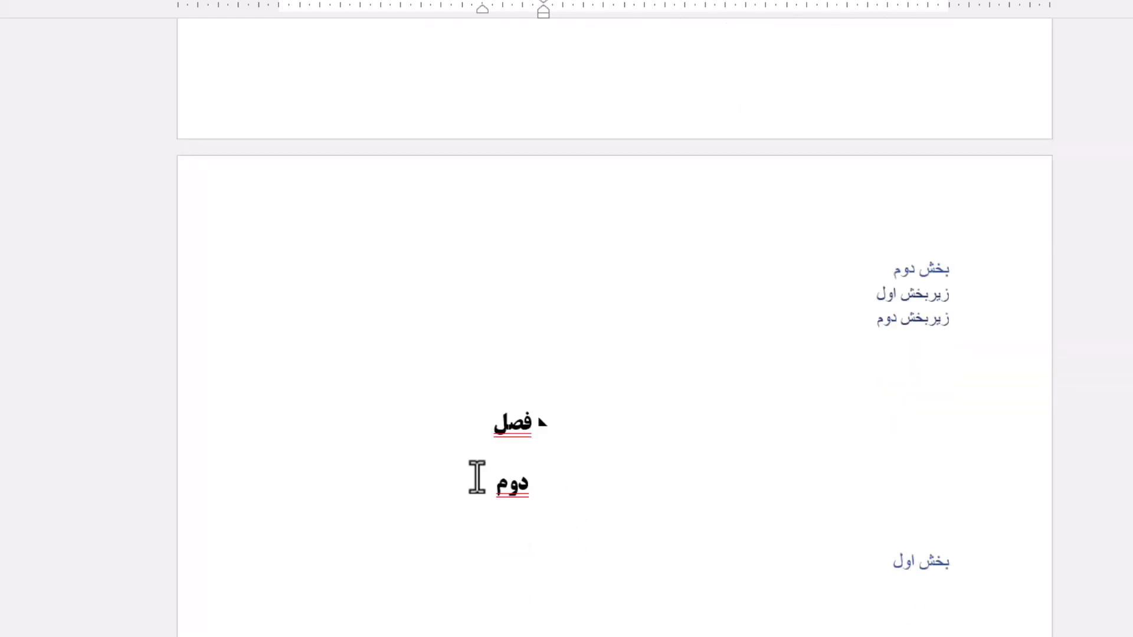
scroll(475, 475, "up", 10)
scroll(613, 328, "up", 5)
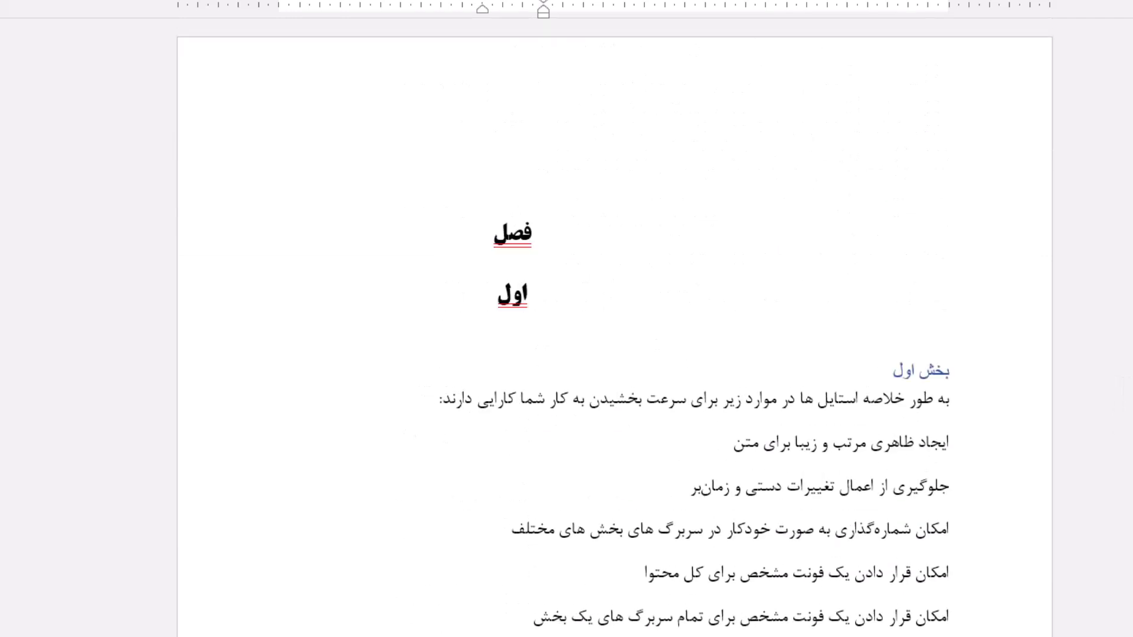
left_click(453, 407)
left_click_drag(472, 378, 500, 200)
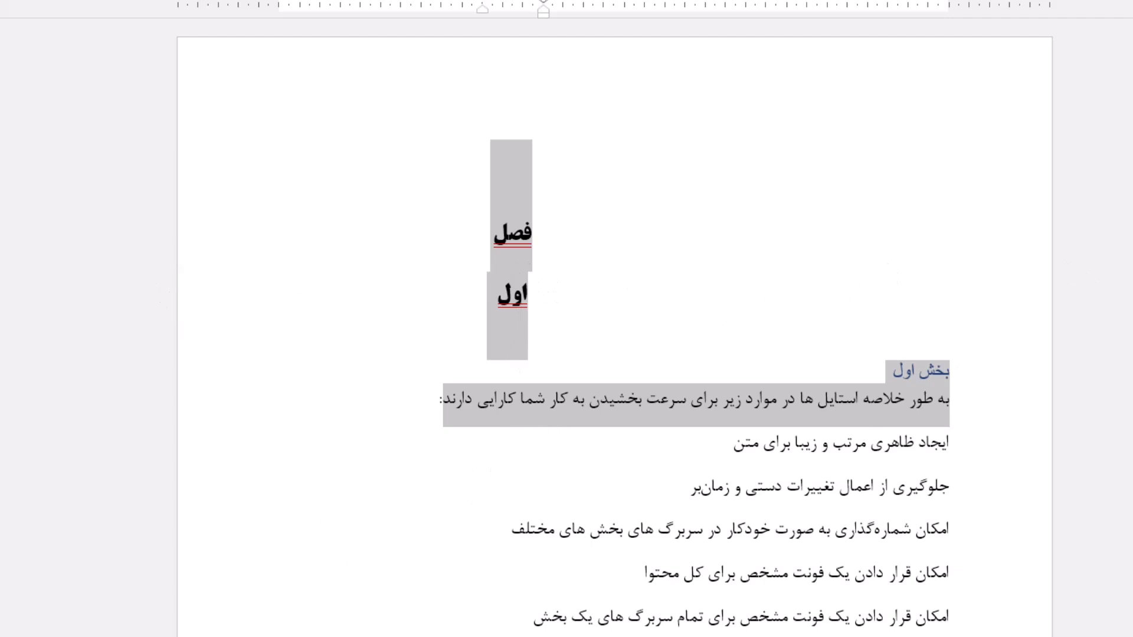
right_click(909, 109)
left_click(931, 372)
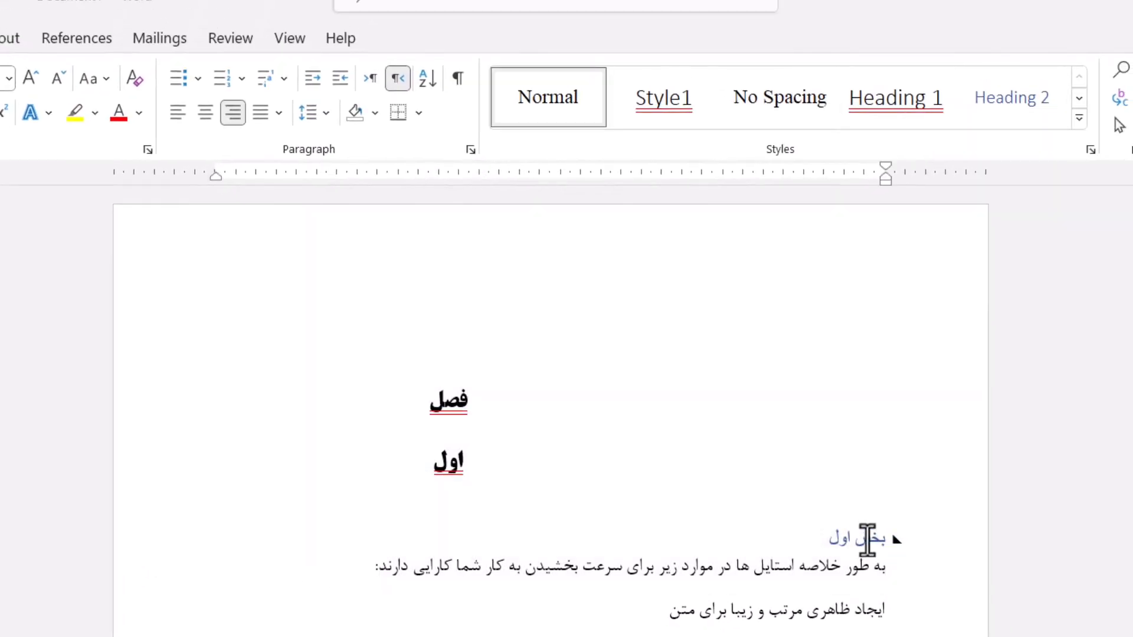
Modify the Heading 2 style so its headings are numbered in the 1), 2), 3) format.
left_click(868, 540)
scroll(870, 539, "down", 2)
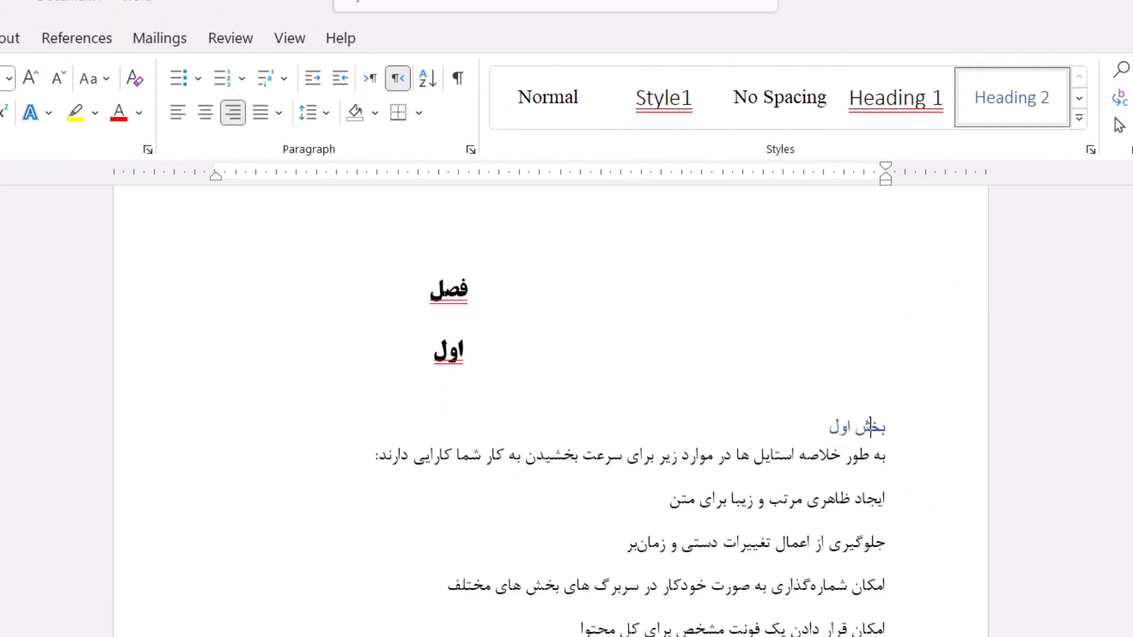
scroll(632, 443, "down", 2)
right_click(992, 96)
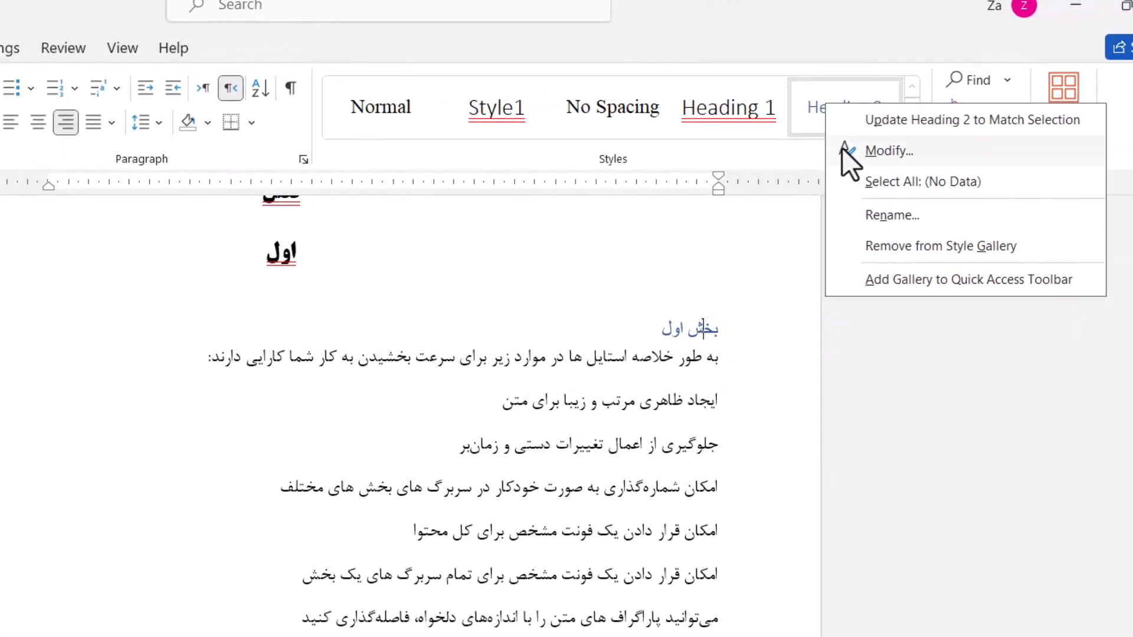
left_click(843, 150)
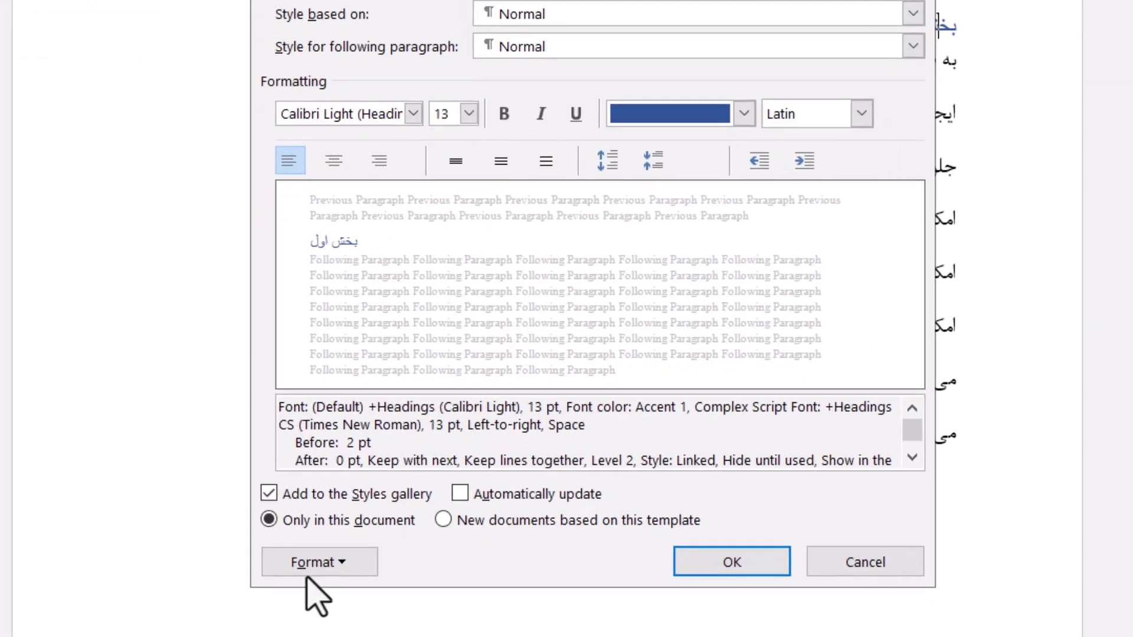
left_click(309, 571)
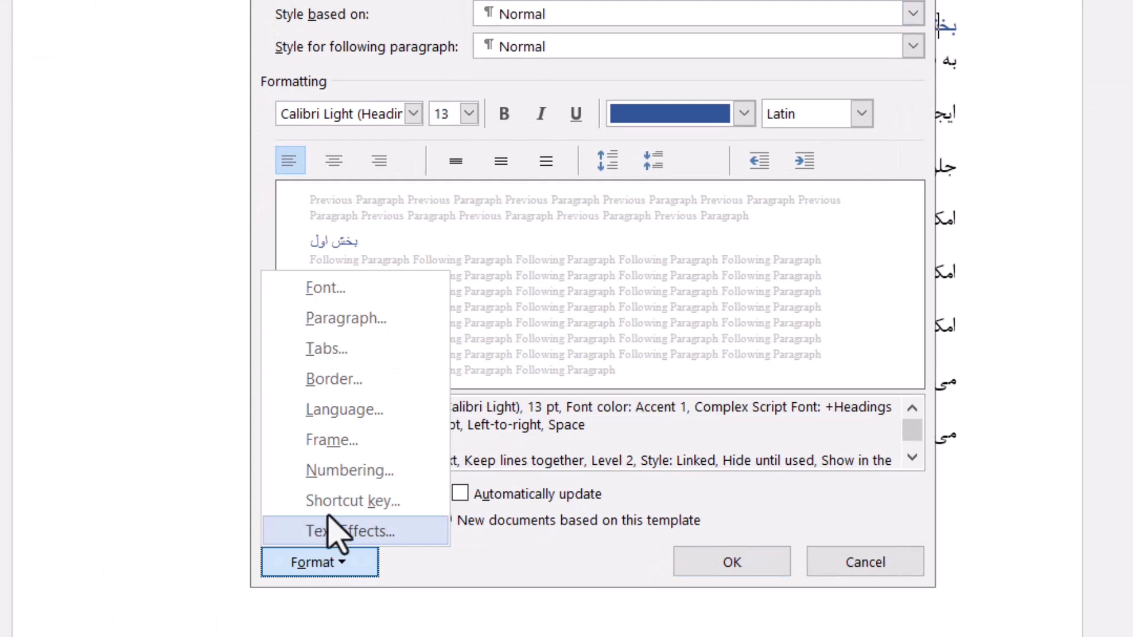
left_click(336, 475)
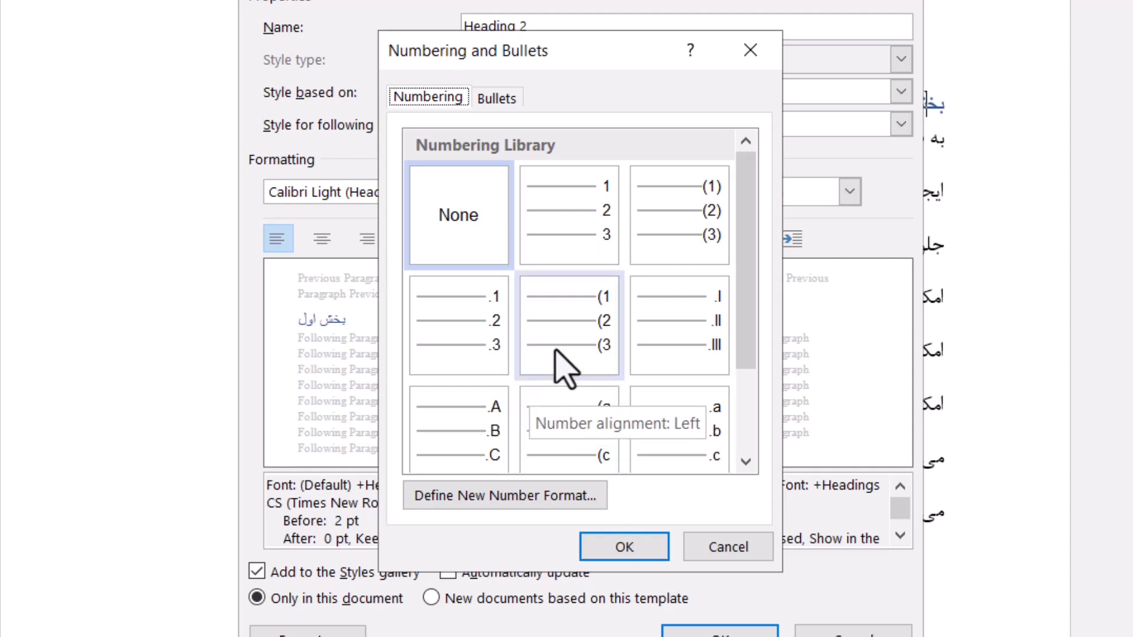
left_click(565, 326)
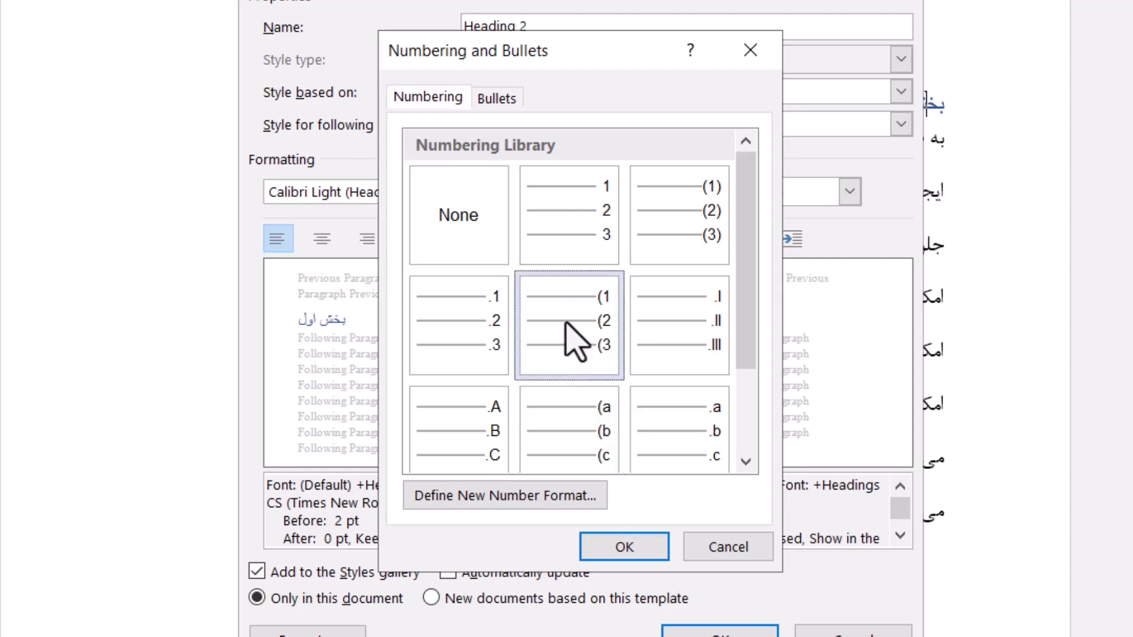
left_click(595, 548)
left_click(693, 633)
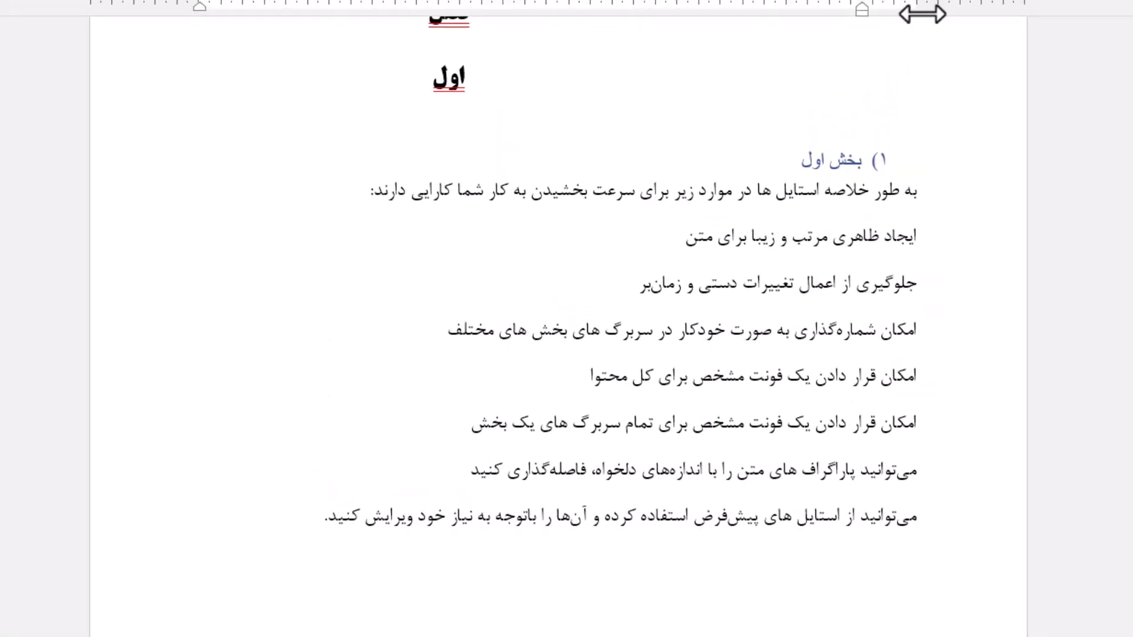
Try the Heading 1 style on the numbered "بخش دوم" heading, check the numbering of the section below, and undo the change.
scroll(879, 163, "down", 10)
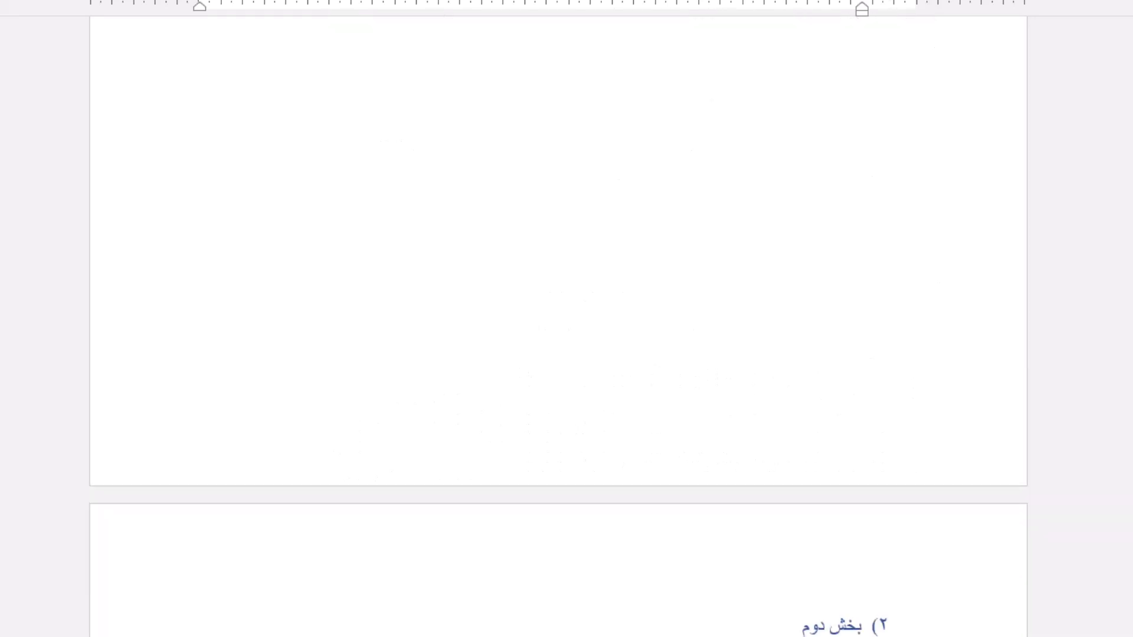
scroll(558, 319, "down", 4)
scroll(860, 412, "down", 3)
left_click(842, 475)
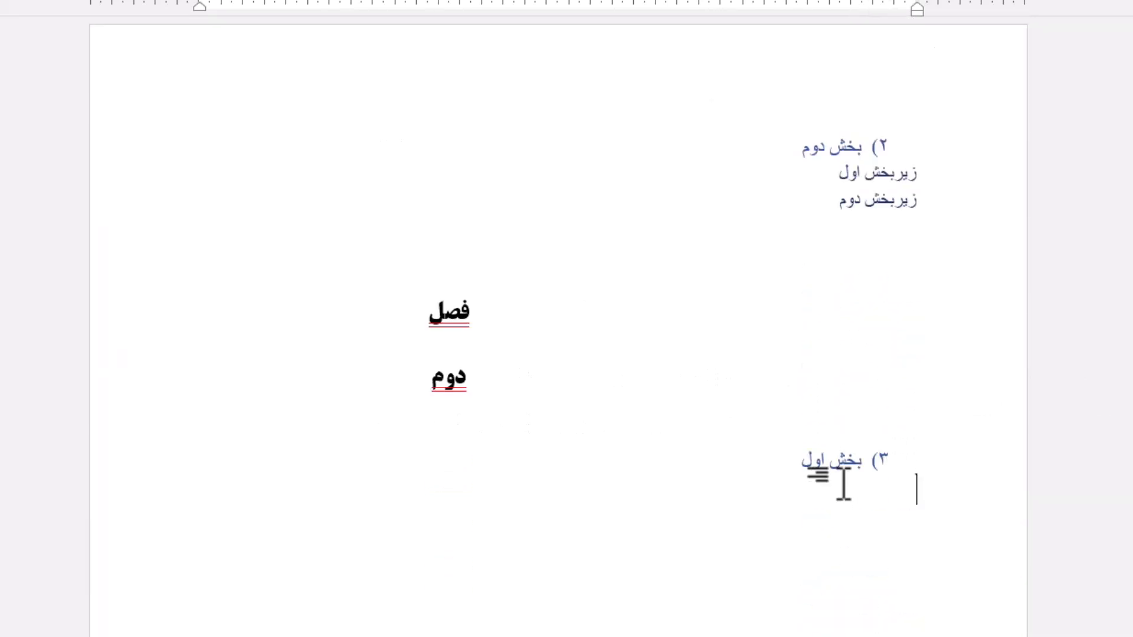
key("Up")
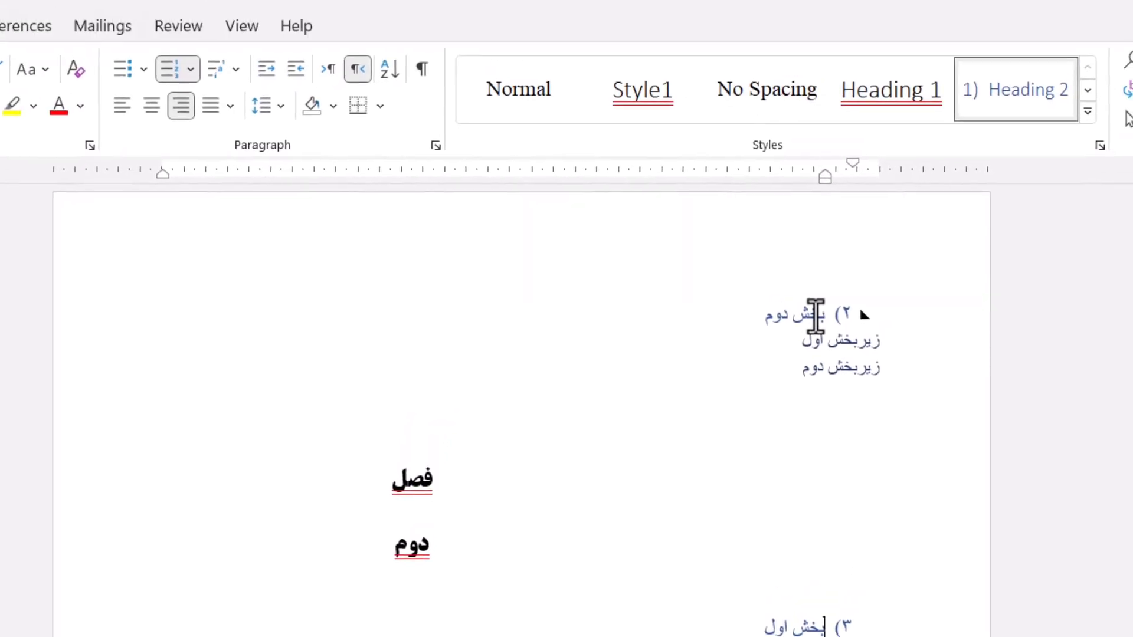
left_click(815, 315)
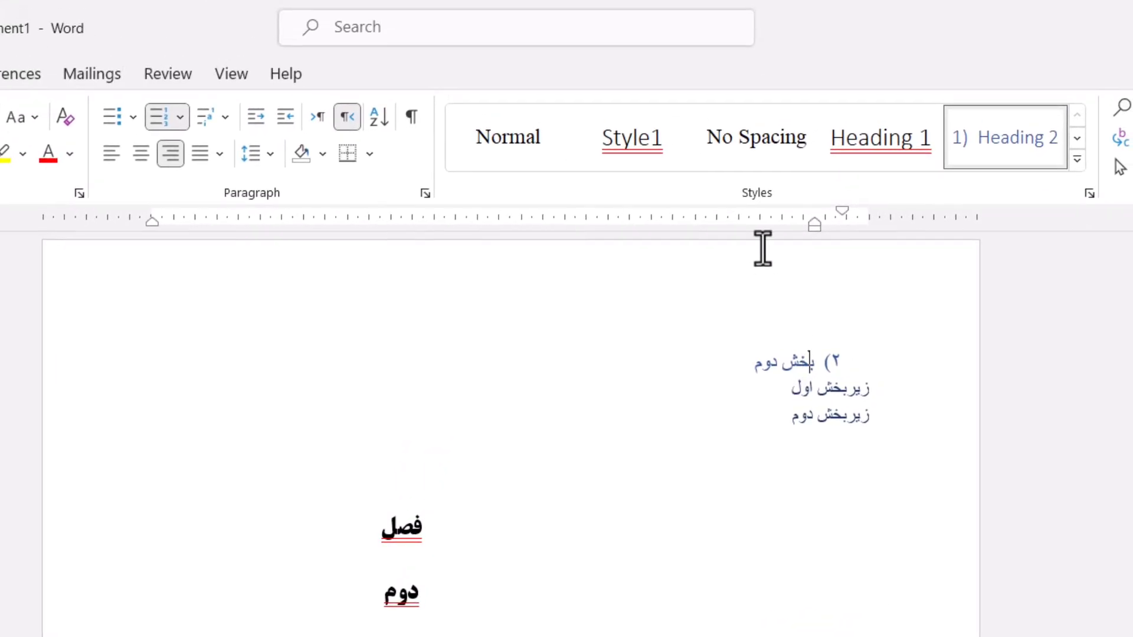
left_click(894, 94)
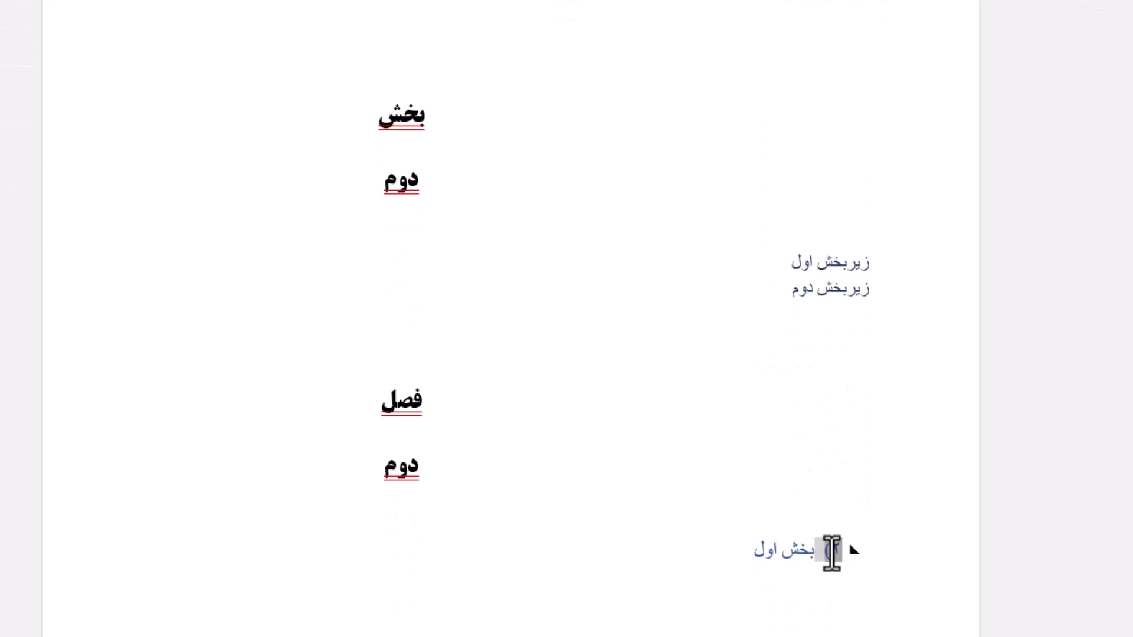
left_click(811, 556)
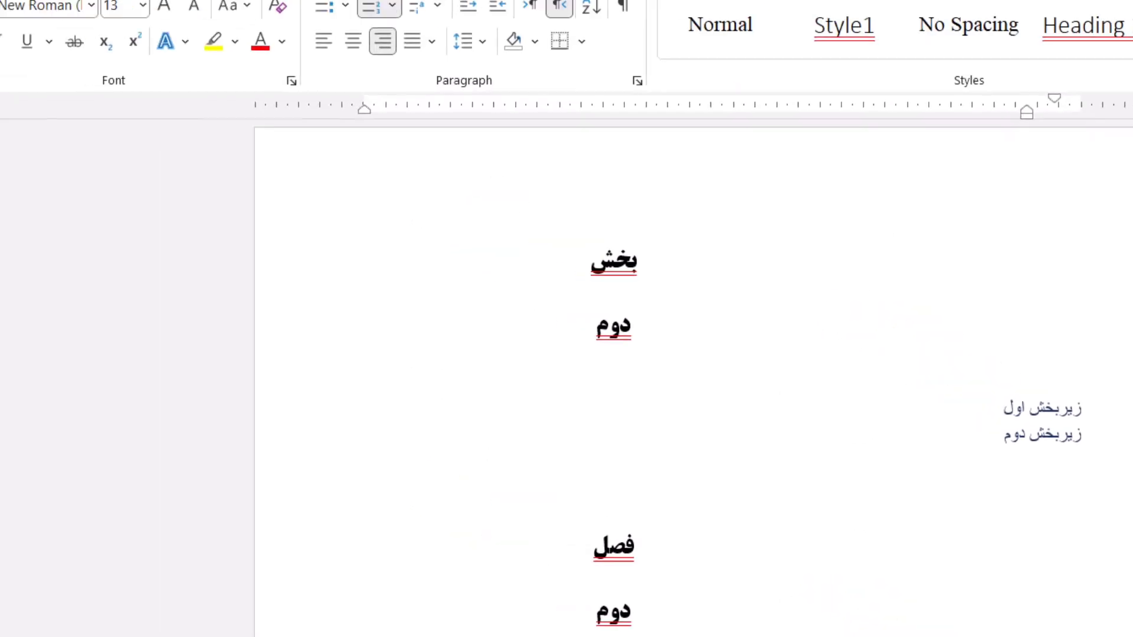
left_click(454, 301)
left_click(220, 29)
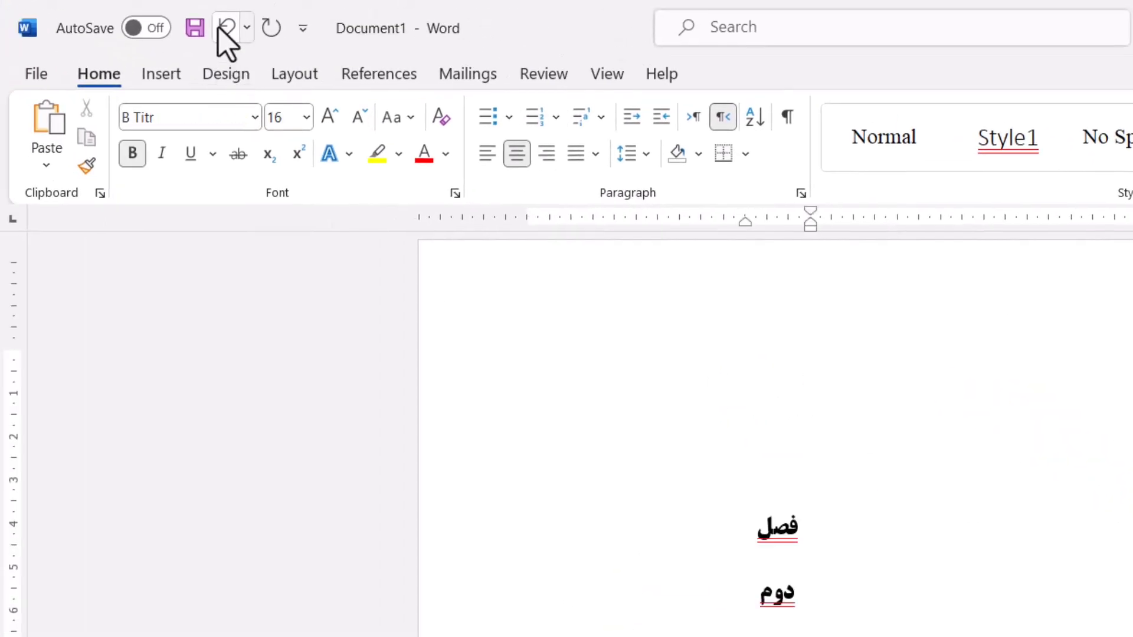
left_click(219, 28)
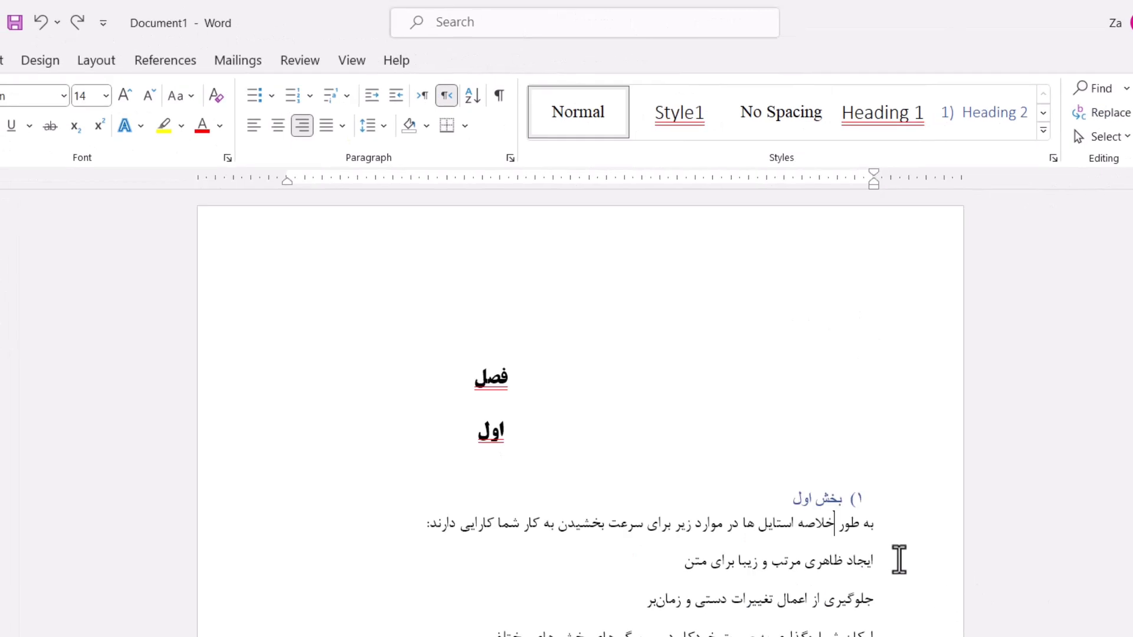